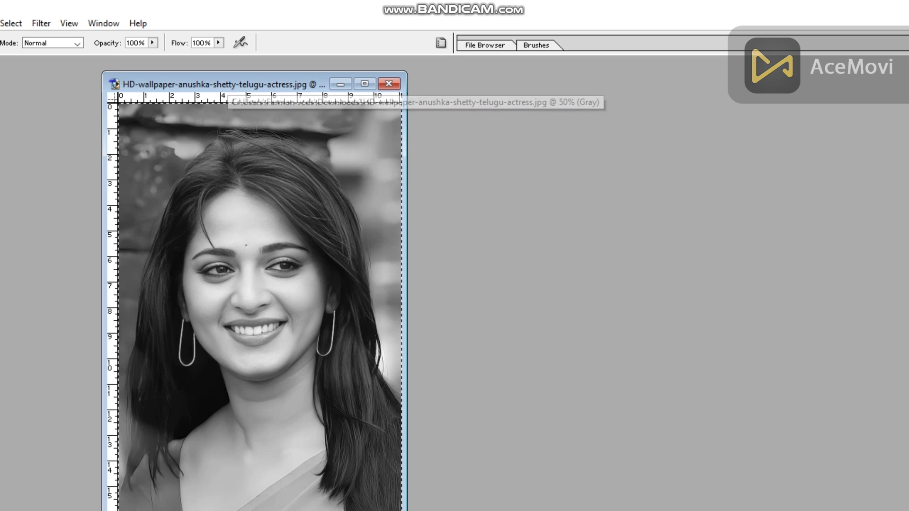
Create a new 800 × 1422 pixel document with a resolution of 500 pixels/inch in RGB Color mode
{"action": "key", "text": "ctrl+n"}
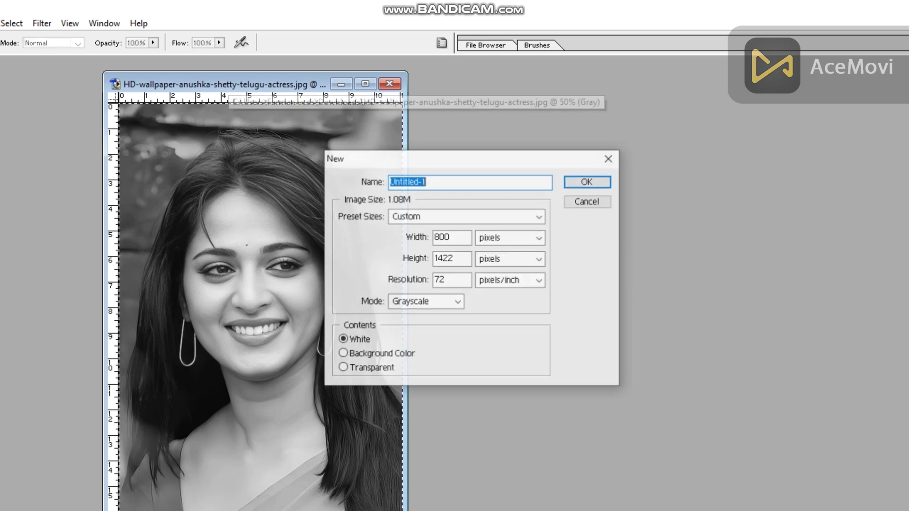
{"action": "left_click", "coordinate": [453, 280]}
{"action": "double_click", "coordinate": [449, 280]}
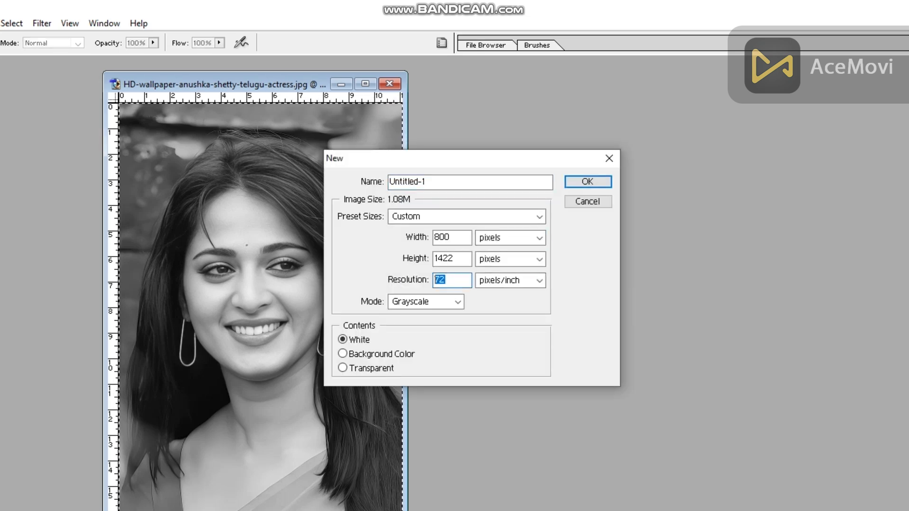
{"action": "type", "text": "500"}
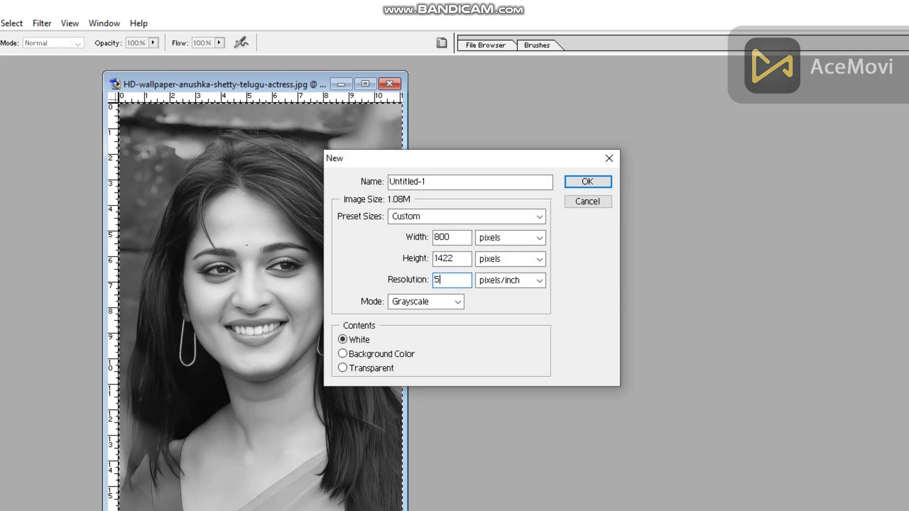
{"action": "left_click", "coordinate": [458, 302]}
{"action": "key", "text": "Down"}
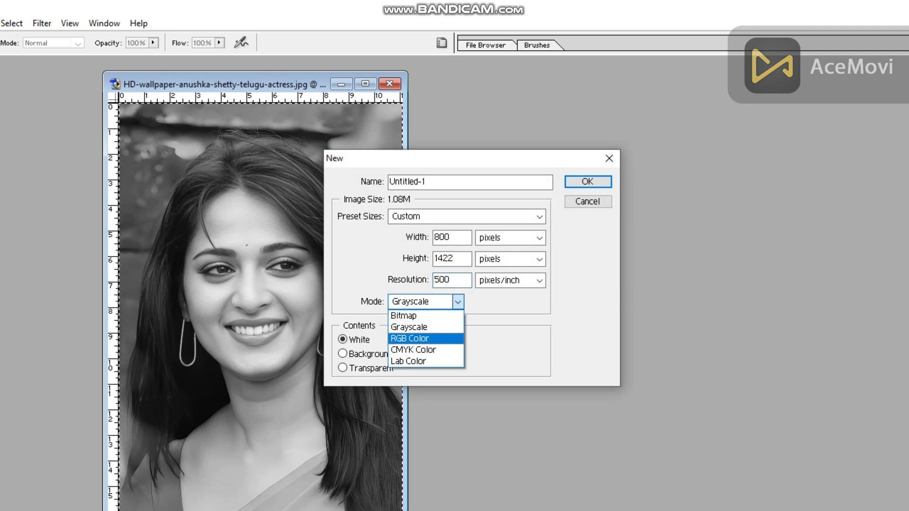
{"action": "key", "text": "Return"}
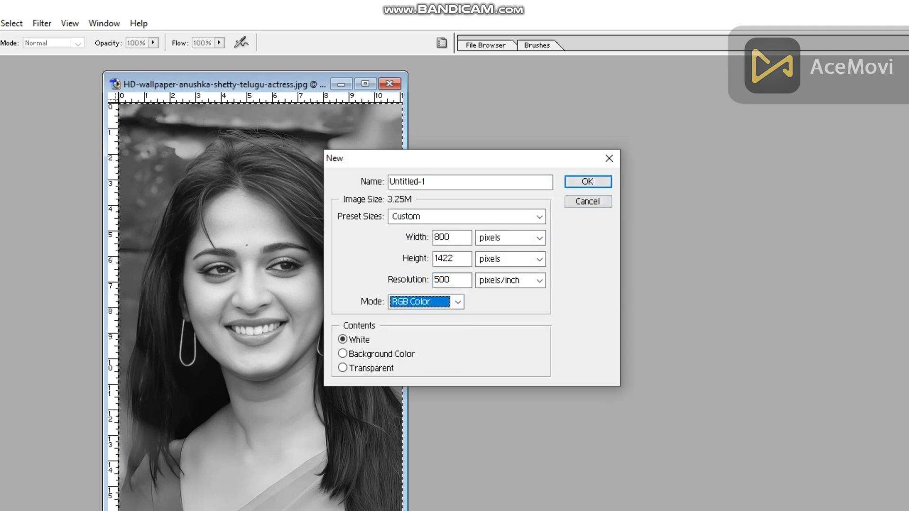
{"action": "key", "text": "Return"}
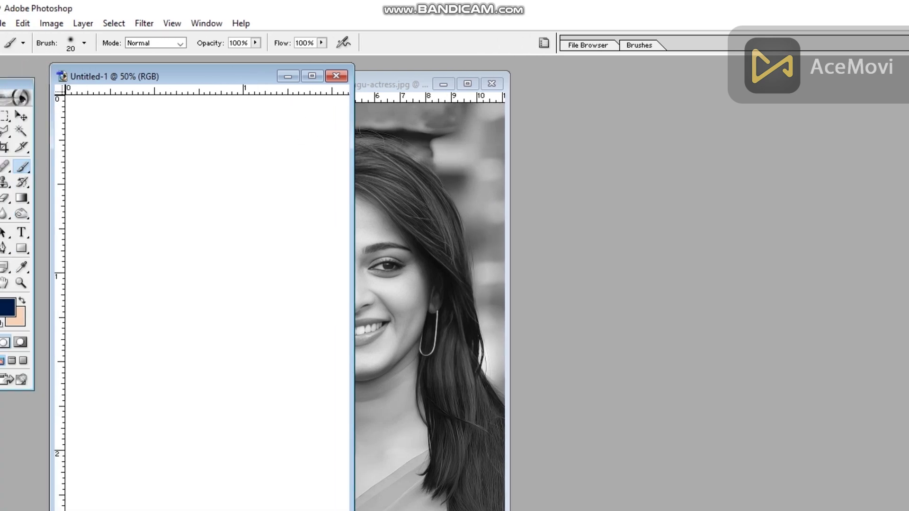
Paste the copied greyscale portrait into the maximized new document and choose RGB Color as the image mode
{"action": "double_click", "coordinate": [162, 77]}
{"action": "key", "text": "ctrl+v"}
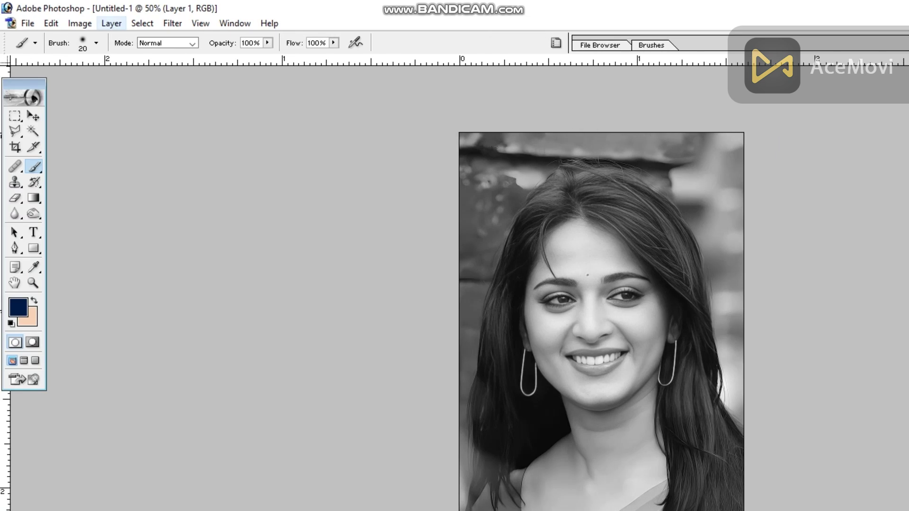
{"action": "left_click", "coordinate": [80, 23]}
{"action": "mouse_move", "coordinate": [118, 39]}
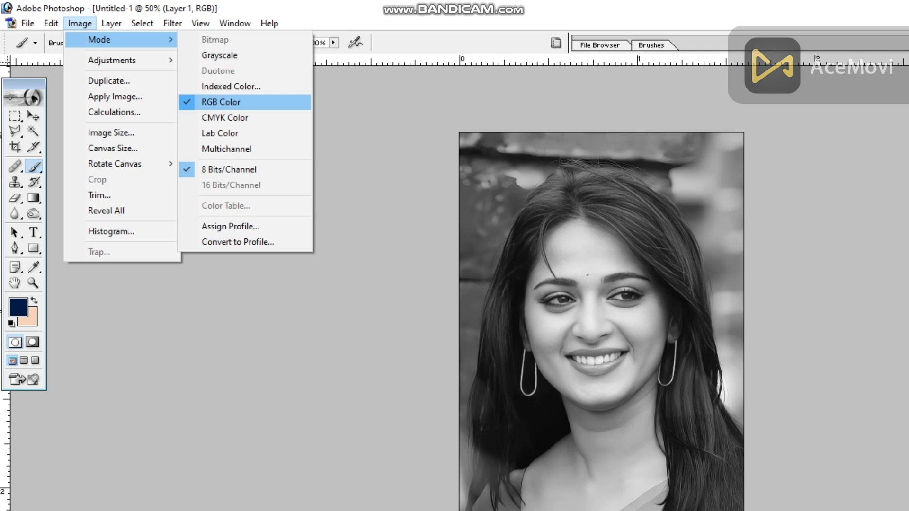
{"action": "left_click", "coordinate": [225, 102]}
{"action": "left_click", "coordinate": [80, 23]}
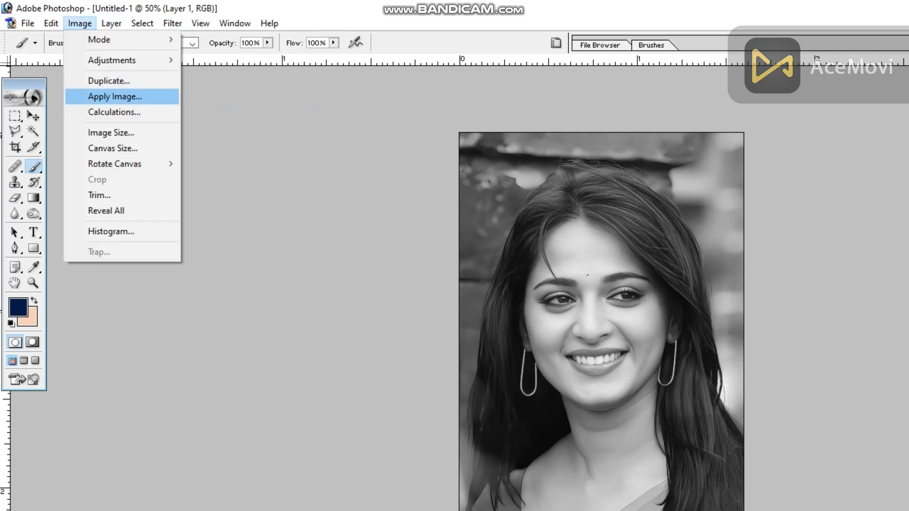
{"action": "mouse_move", "coordinate": [118, 39]}
{"action": "left_click", "coordinate": [221, 102]}
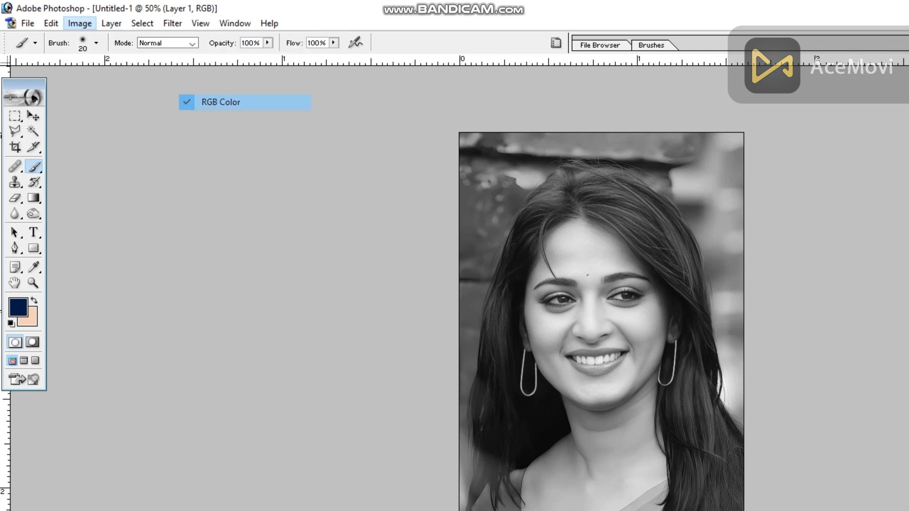
Open the photo of the woman in the pink T-shirt from the Desktop as a colour reference
{"action": "key", "text": "z"}
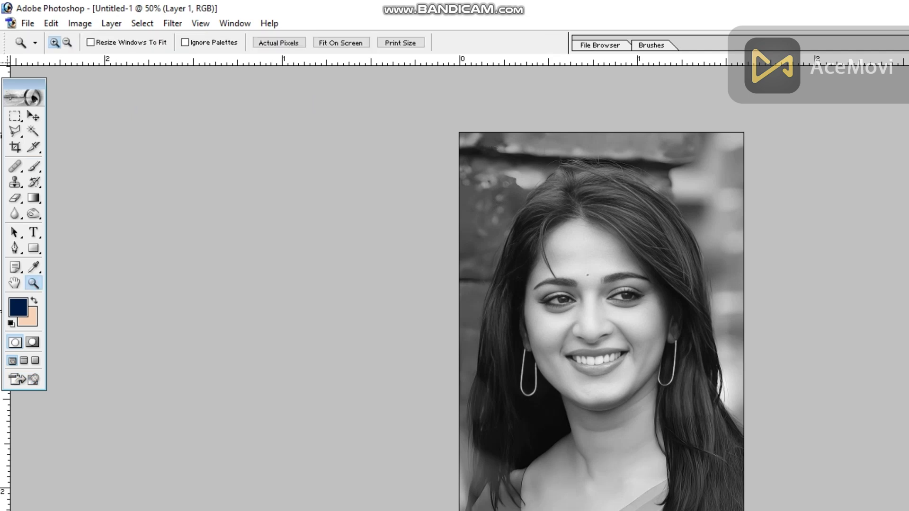
{"action": "left_click_drag", "start_coordinate": [488, 144], "coordinate": [755, 510]}
{"action": "key", "text": "ctrl+o"}
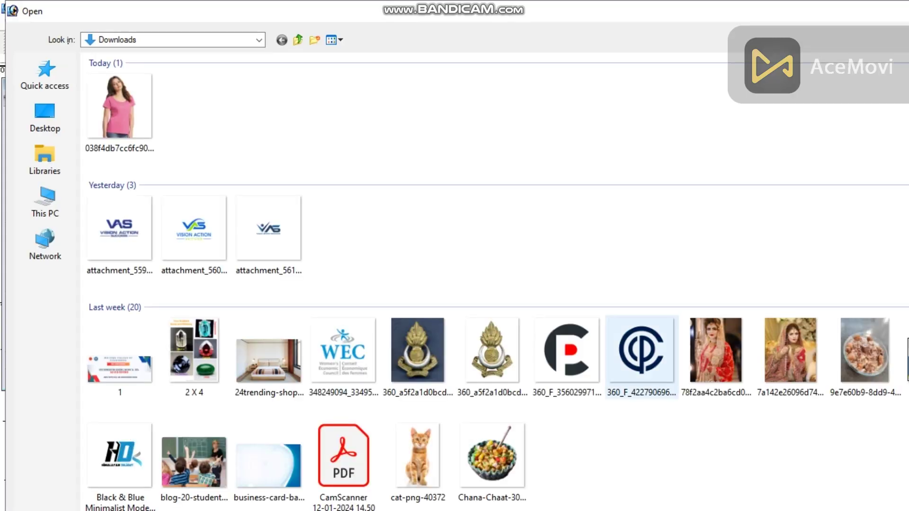
{"action": "left_click", "coordinate": [46, 116]}
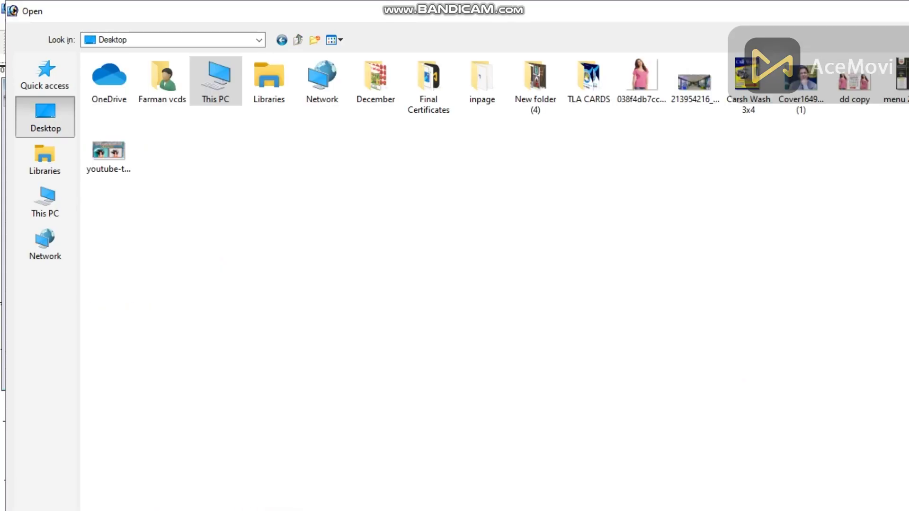
{"action": "double_click", "coordinate": [641, 75]}
Place the reference photo beside the portrait and close the original wallpaper image without saving its changes
{"action": "left_click_drag", "start_coordinate": [161, 82], "coordinate": [550, 116]}
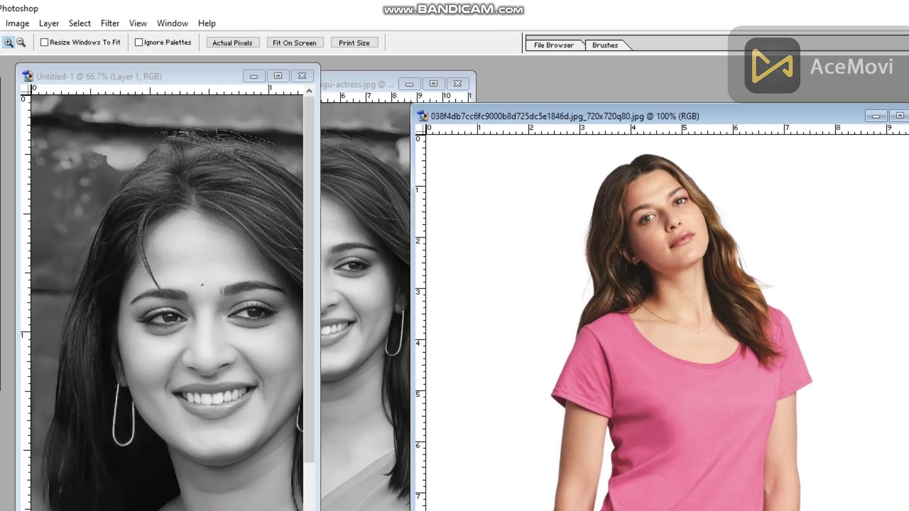
{"action": "left_click", "coordinate": [360, 84]}
{"action": "left_click", "coordinate": [457, 84]}
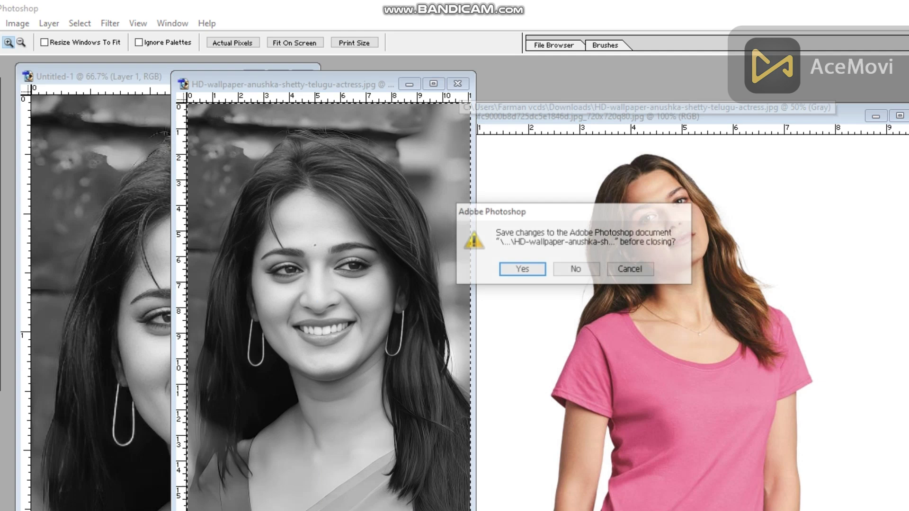
{"action": "key", "text": "n"}
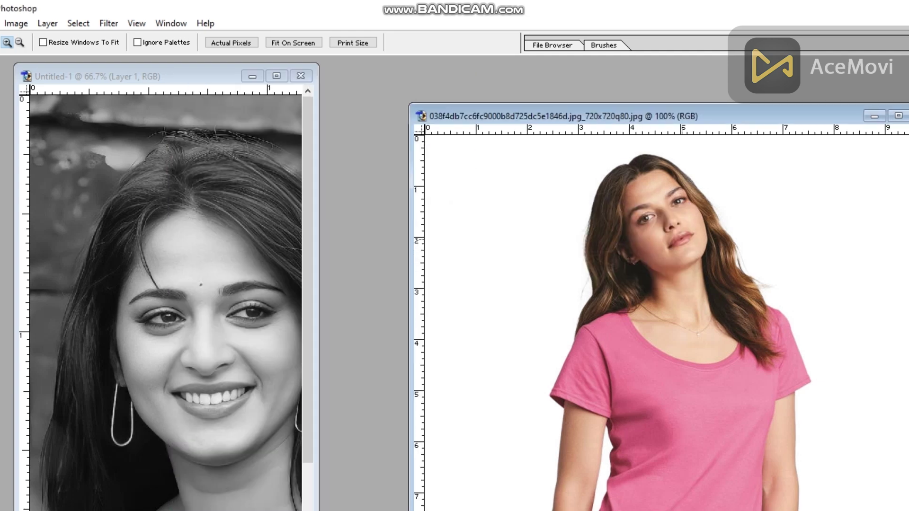
Set the background colour to skin tone F0D0BB, sampled just below the necklace pendant in the reference photo
{"action": "left_click", "coordinate": [678, 244]}
{"action": "left_click", "coordinate": [701, 284]}
{"action": "left_click_drag", "start_coordinate": [672, 116], "coordinate": [661, 61]}
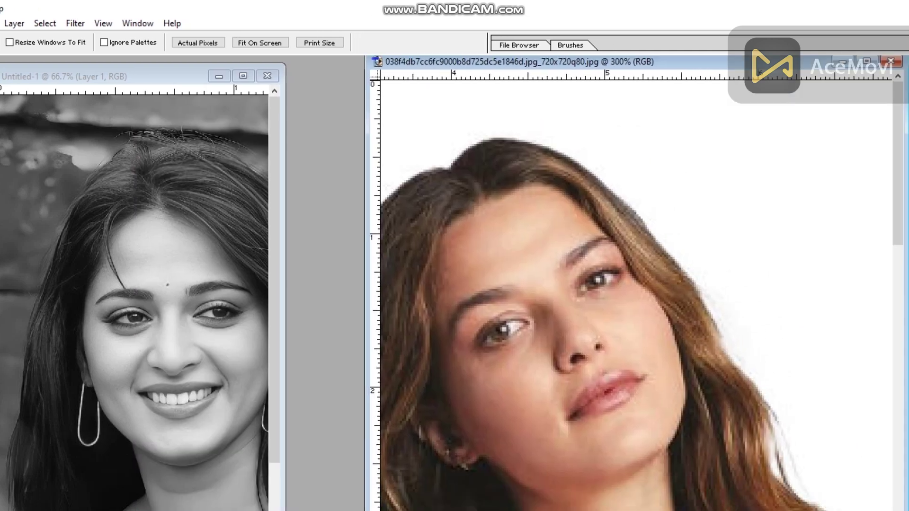
{"action": "scroll", "coordinate": [653, 289], "scroll_direction": "down", "scroll_amount": 4}
{"action": "scroll", "coordinate": [635, 293], "scroll_direction": "down", "scroll_amount": 3}
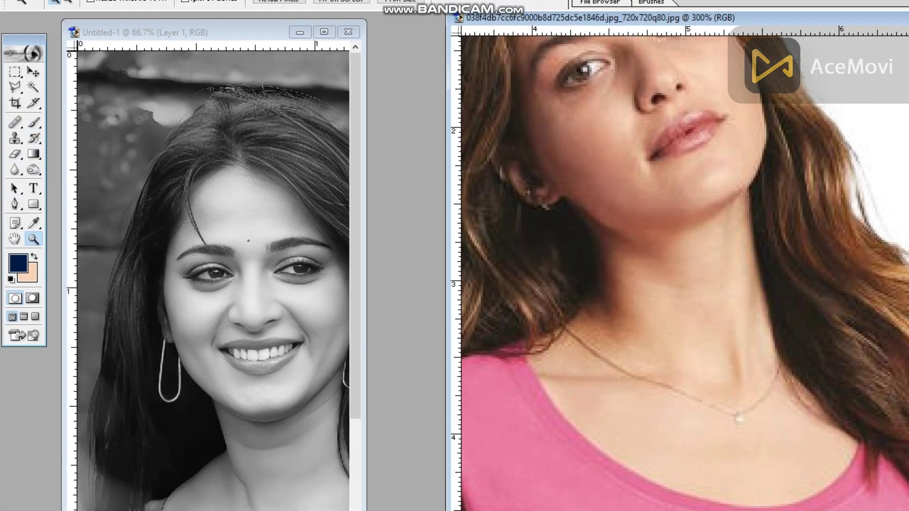
{"action": "left_click", "coordinate": [32, 277]}
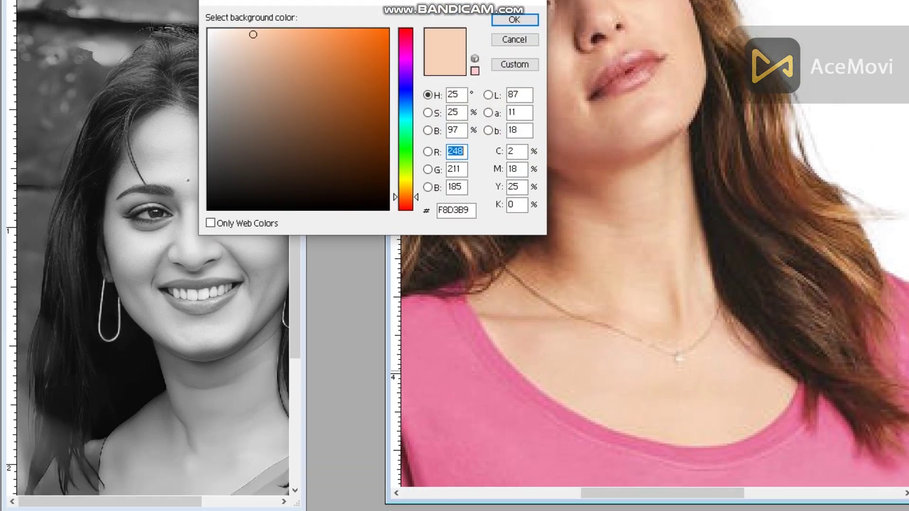
{"action": "left_click", "coordinate": [673, 371]}
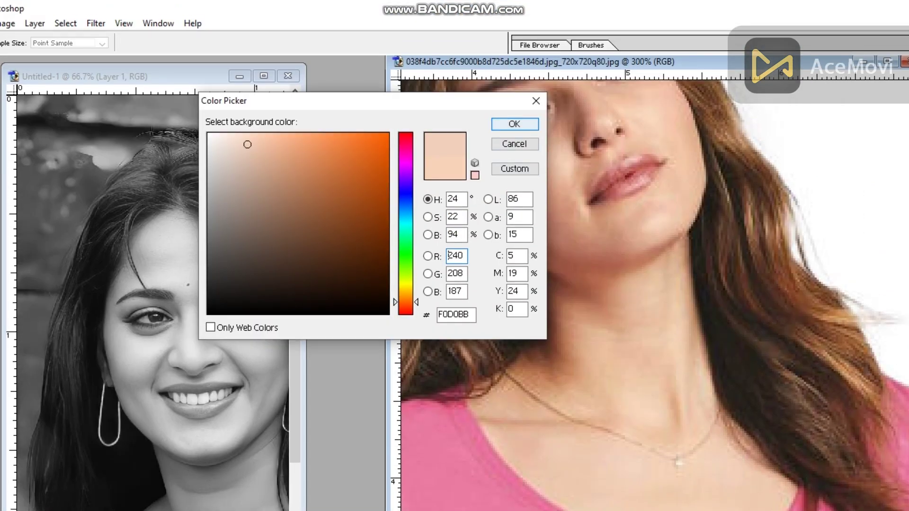
{"action": "left_click", "coordinate": [515, 20]}
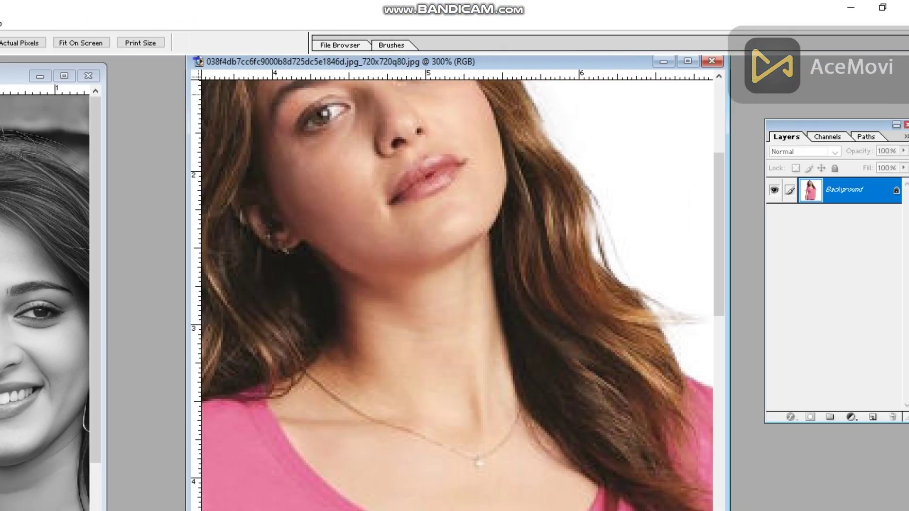
Close the reference photo and duplicate the portrait layer in the maximized document
{"action": "left_click", "coordinate": [712, 61]}
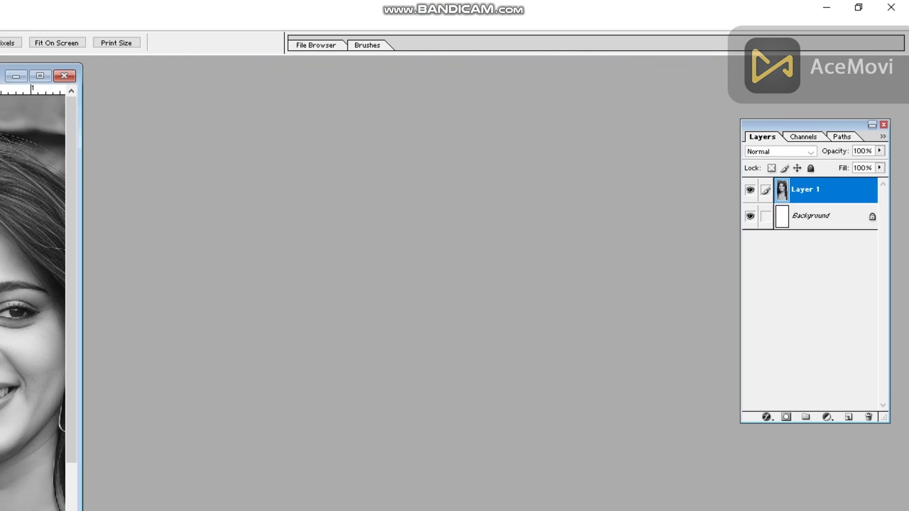
{"action": "left_click", "coordinate": [238, 76]}
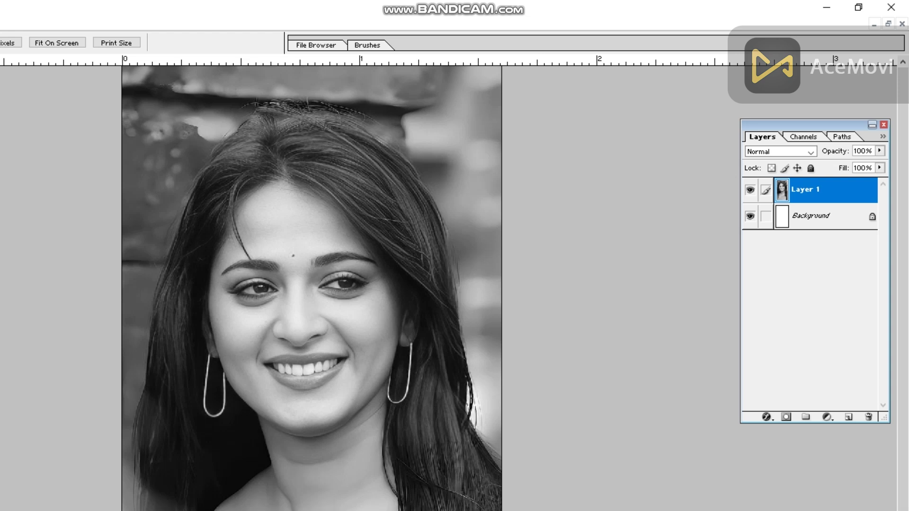
{"action": "key", "text": "ctrl+j"}
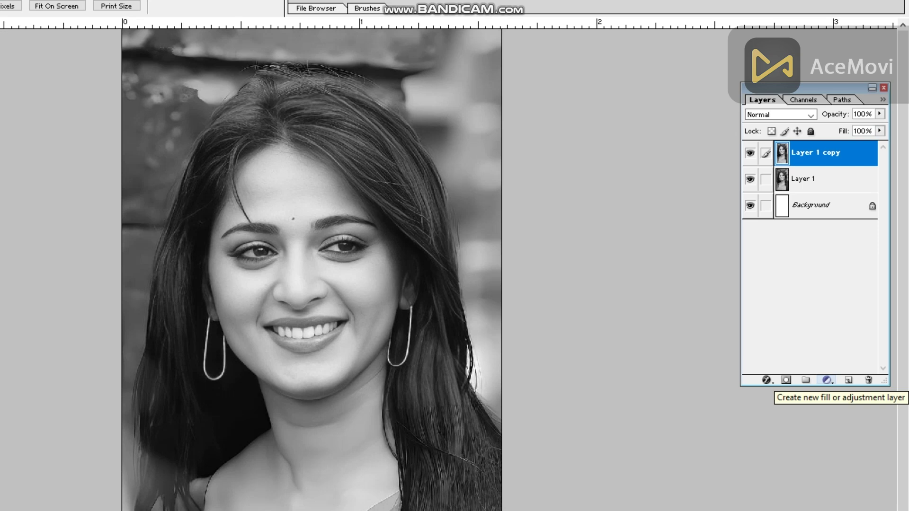
Add a Solid Color fill layer in skin tone F0D0BB above the portrait and invert its mask to black
{"action": "left_click", "coordinate": [827, 380]}
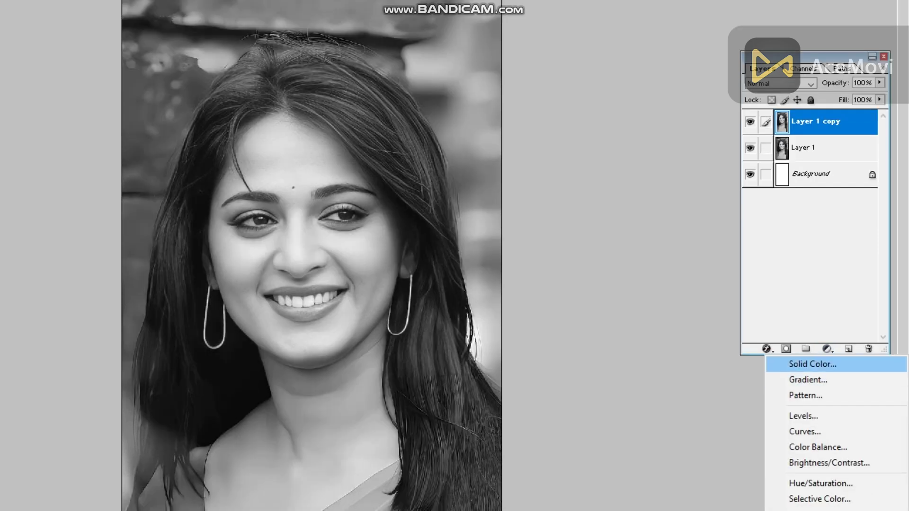
{"action": "left_click", "coordinate": [812, 364]}
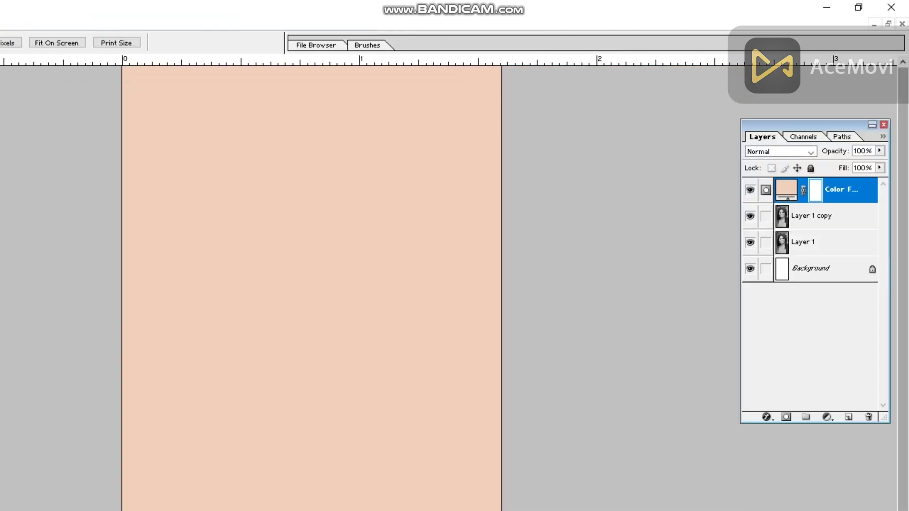
{"action": "key", "text": "ctrl+i"}
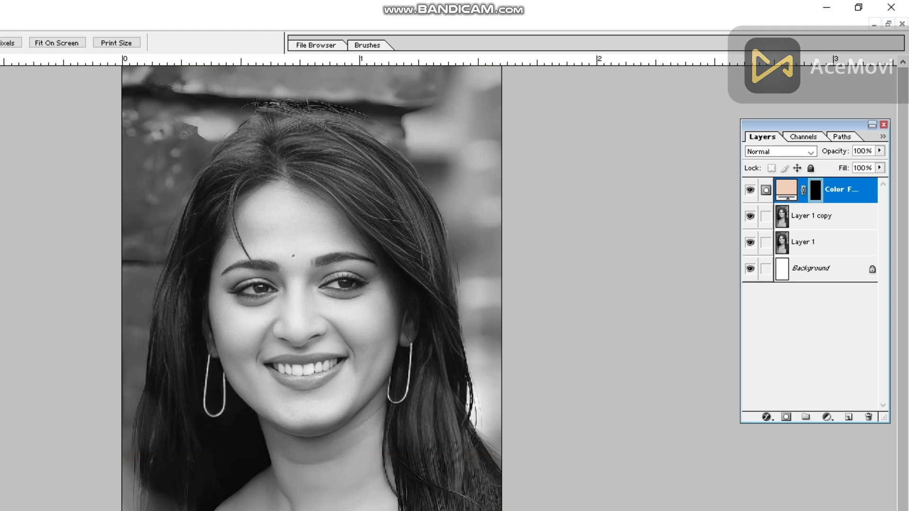
Rename the skin-tone fill layer as Face
{"action": "double_click", "coordinate": [842, 190]}
{"action": "type", "text": "Face"}
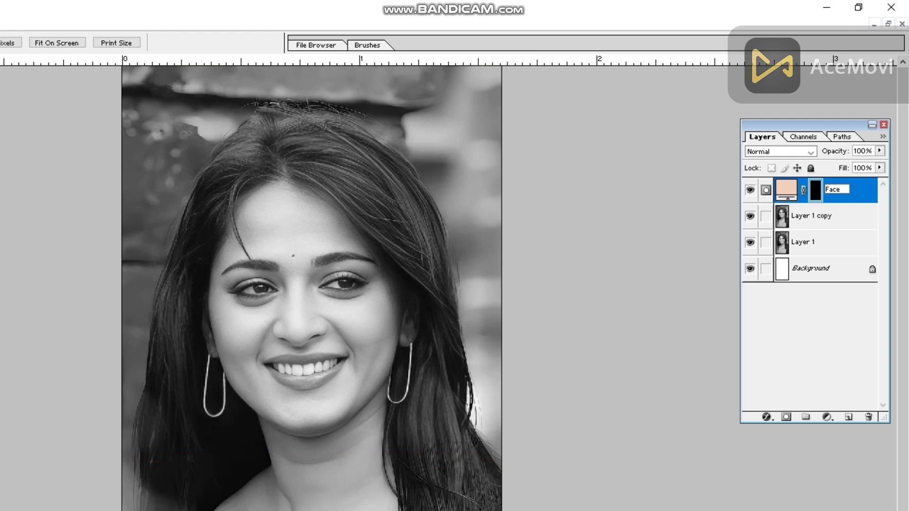
{"action": "key", "text": "Return"}
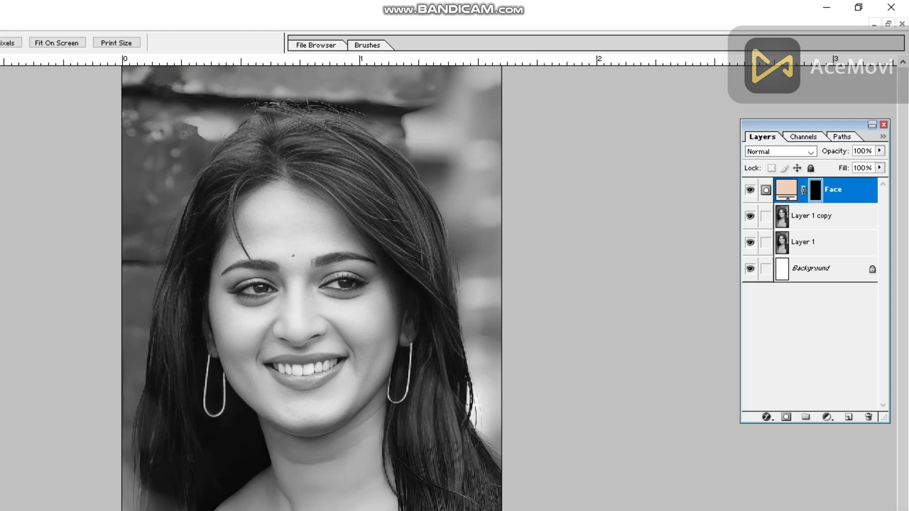
Duplicate the Face fill layer and set the copy's solid colour to pinkish red FF0054
{"action": "key", "text": "ctrl+j"}
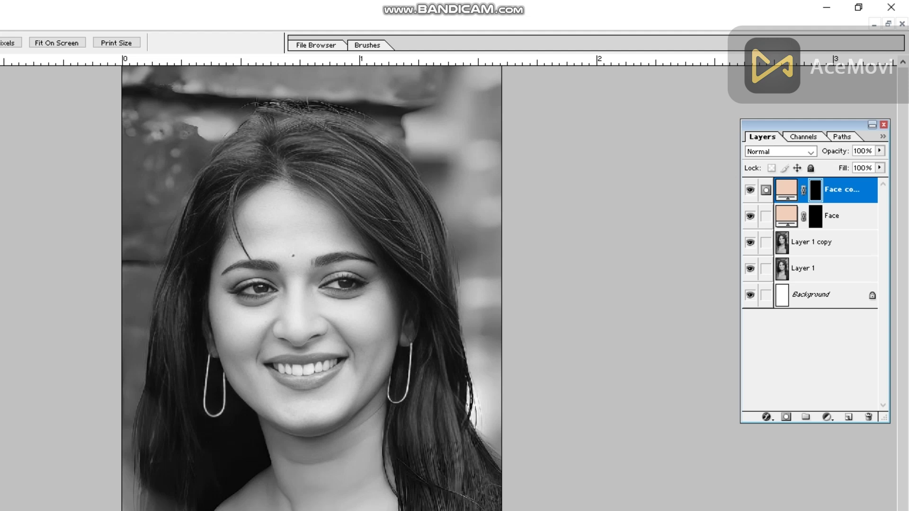
{"action": "double_click", "coordinate": [786, 189]}
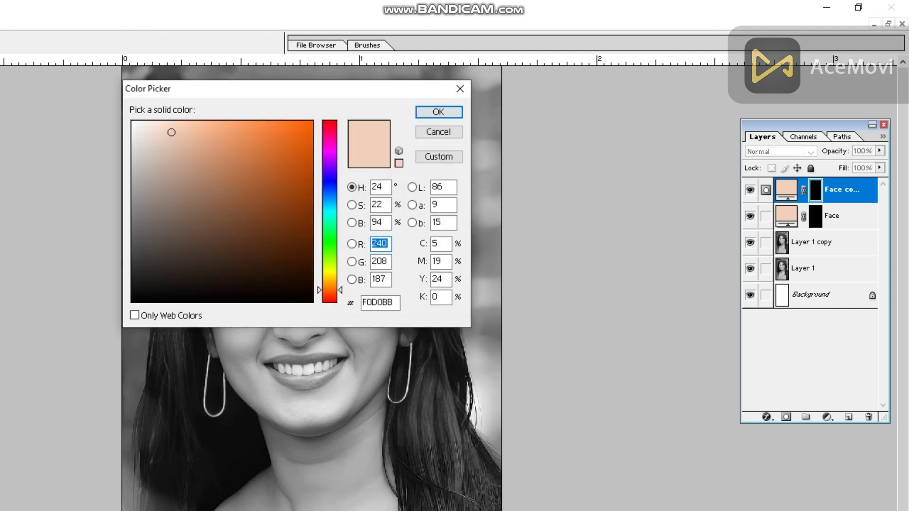
{"action": "left_click_drag", "start_coordinate": [270, 89], "coordinate": [612, 33]}
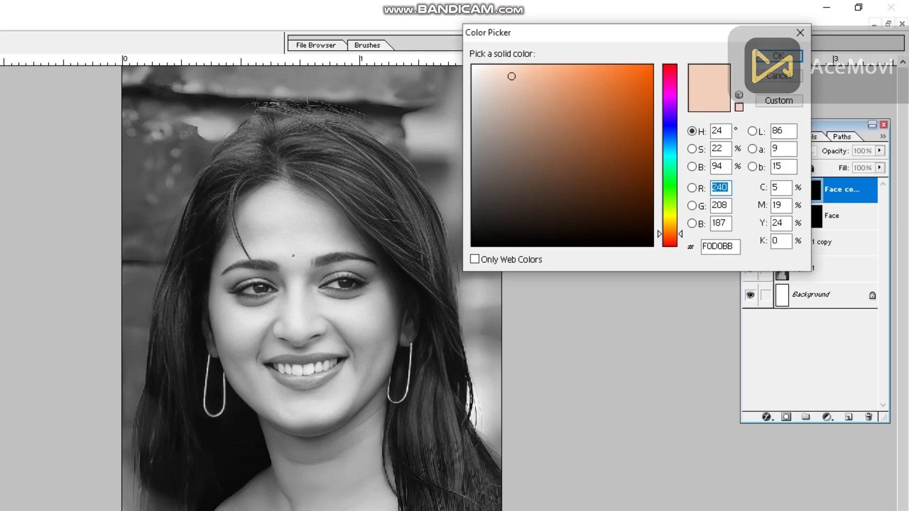
{"action": "mouse_move", "coordinate": [670, 82]}
{"action": "left_mouse_down"}
{"action": "mouse_move", "coordinate": [653, 65]}
{"action": "mouse_move", "coordinate": [670, 83]}
{"action": "left_mouse_up"}
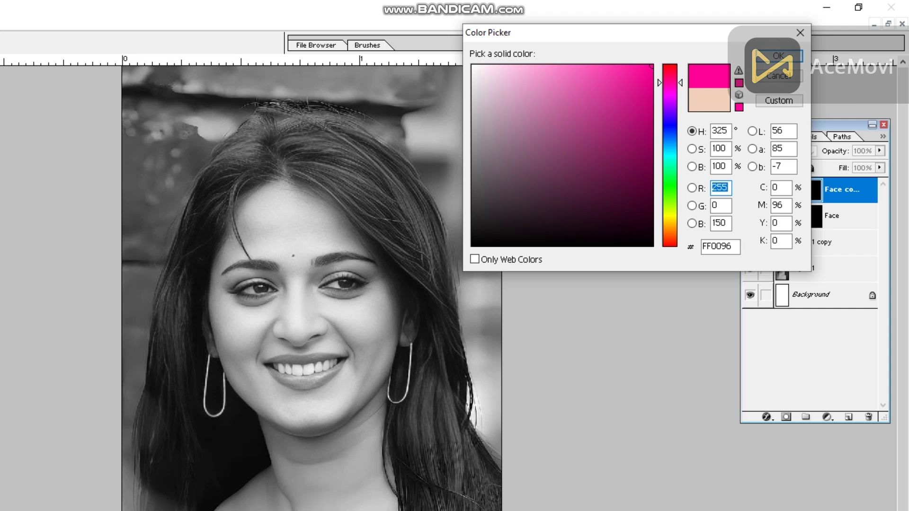
{"action": "left_click_drag", "start_coordinate": [670, 83], "coordinate": [670, 75]}
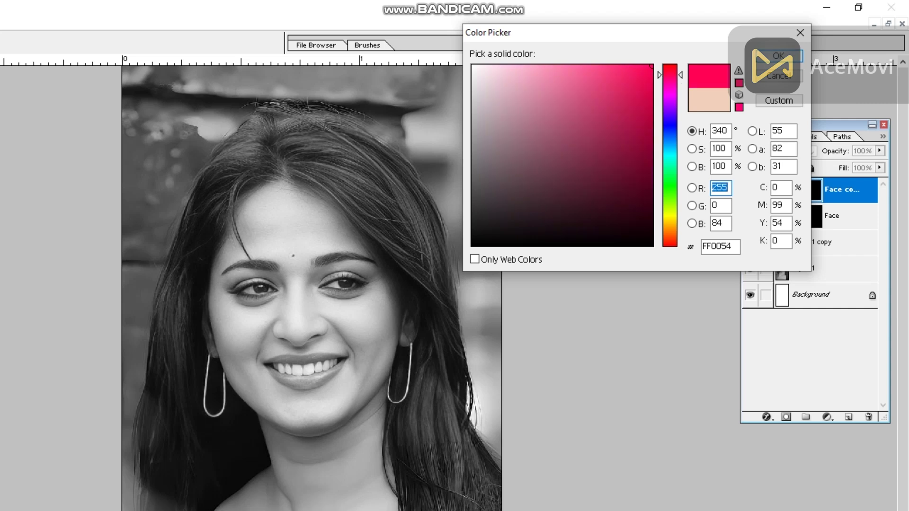
{"action": "key", "text": "Return"}
Rename the pinkish-red fill layer copy as Lips
{"action": "double_click", "coordinate": [841, 190]}
{"action": "type", "text": "Lips"}
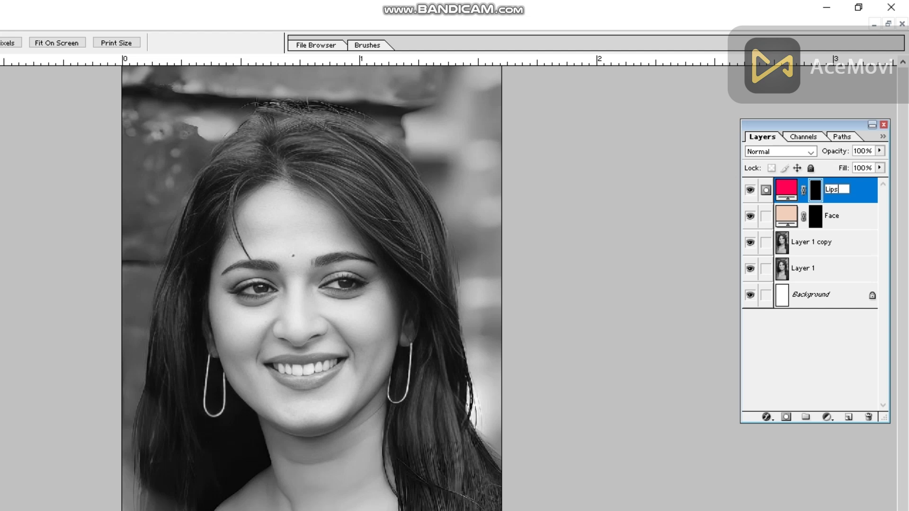
{"action": "key", "text": "Return"}
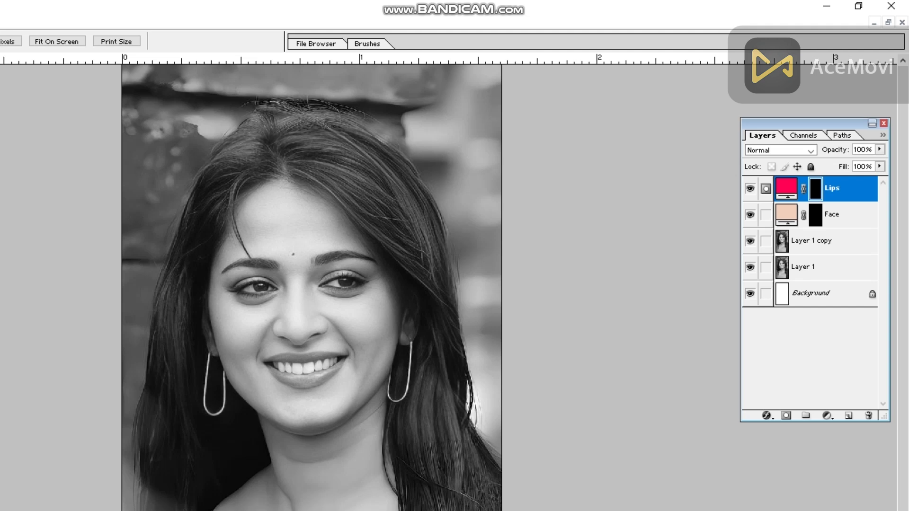
Duplicate the Lips fill layer and set the copy's solid colour to black 000000
{"action": "key", "text": "ctrl+j"}
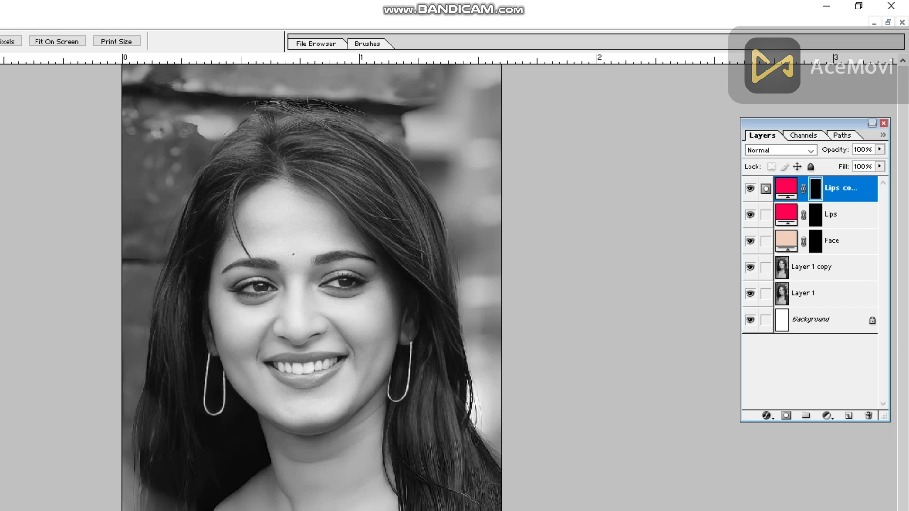
{"action": "double_click", "coordinate": [786, 187]}
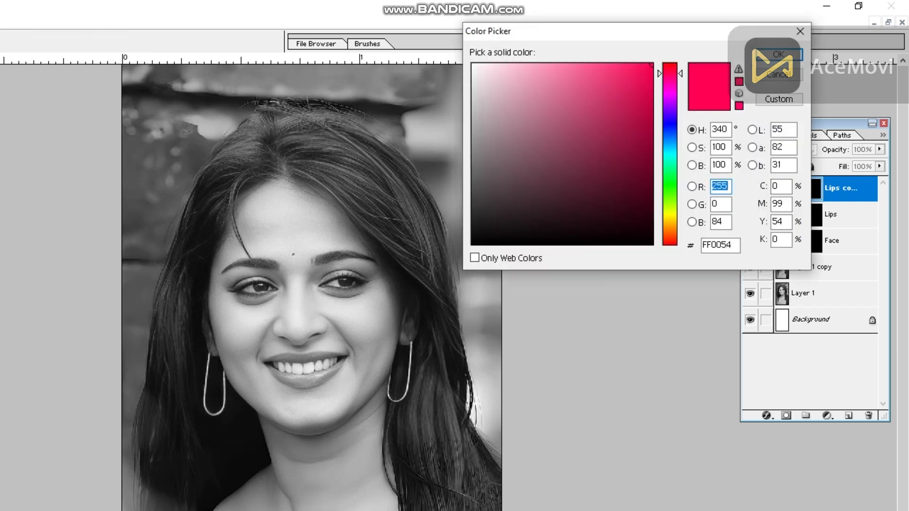
{"action": "left_click_drag", "start_coordinate": [640, 237], "coordinate": [653, 245]}
{"action": "left_click", "coordinate": [778, 55]}
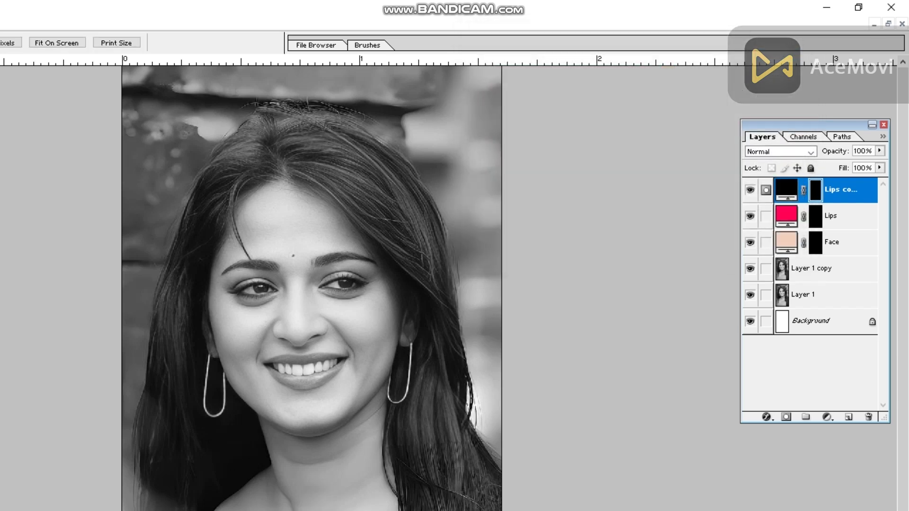
Rename the black fill layer as Hair
{"action": "double_click", "coordinate": [839, 189]}
{"action": "type", "text": "Hair"}
{"action": "key", "text": "Return"}
Duplicate the Hair fill layer and set the copy's solid colour to bright blue 0072FF
{"action": "key", "text": "ctrl+j"}
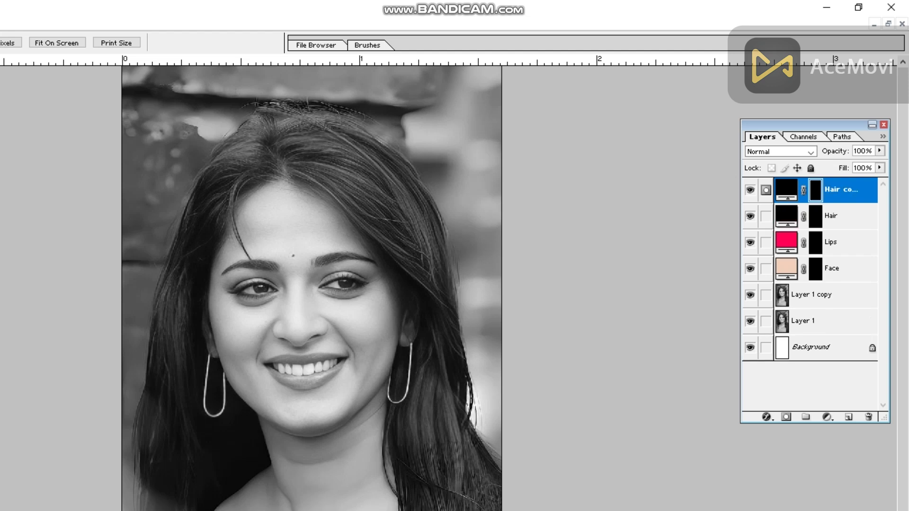
{"action": "double_click", "coordinate": [787, 189]}
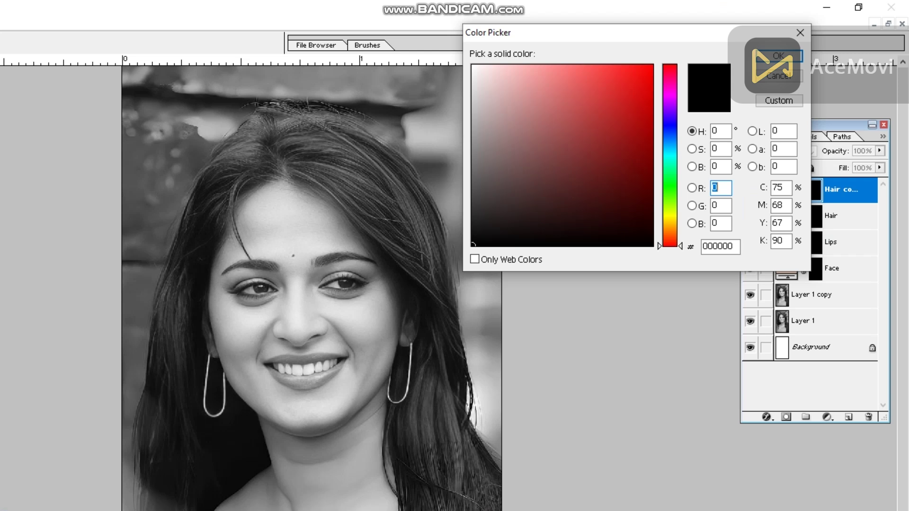
{"action": "left_click", "coordinate": [670, 139]}
{"action": "left_click", "coordinate": [652, 66]}
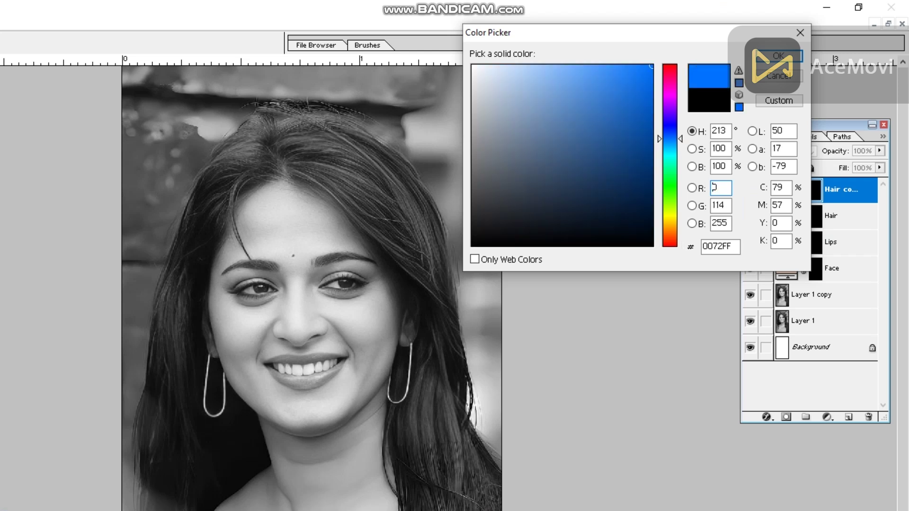
{"action": "left_click", "coordinate": [670, 144]}
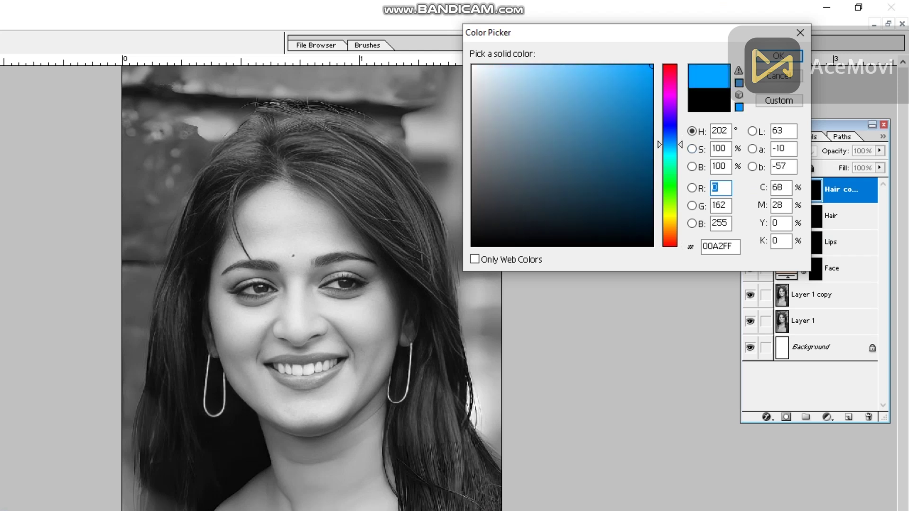
{"action": "left_click", "coordinate": [670, 139]}
{"action": "left_click", "coordinate": [779, 56]}
Rename the bright blue fill layer as Dupata
{"action": "double_click", "coordinate": [853, 189]}
{"action": "type", "text": "Dupata"}
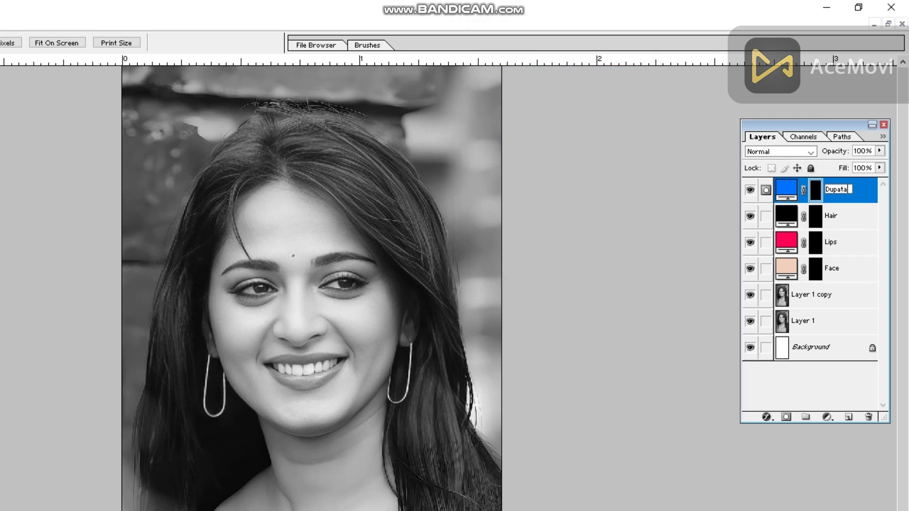
{"action": "key", "text": "Return"}
Duplicate the Dupata fill layer and set the copy's solid colour to a deeper blue
{"action": "key", "text": "ctrl+j"}
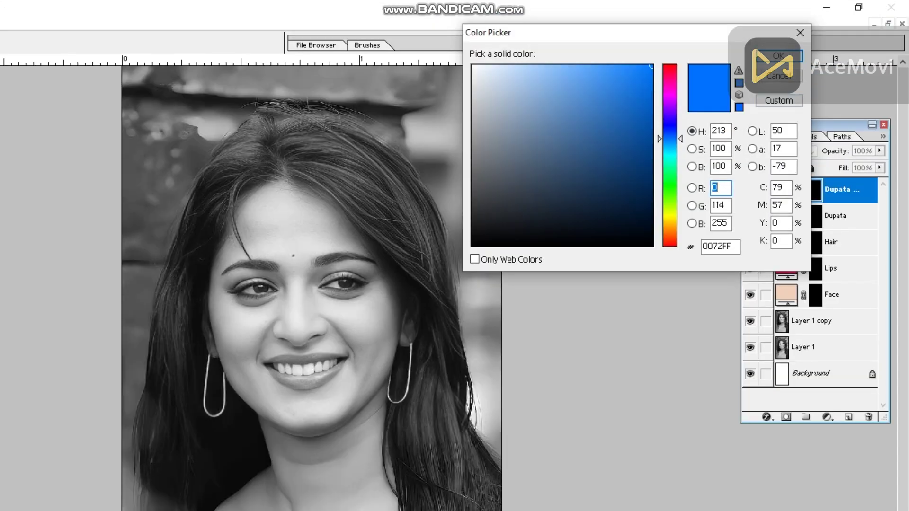
{"action": "left_click", "coordinate": [668, 76]}
{"action": "mouse_move", "coordinate": [651, 66]}
{"action": "left_mouse_down"}
{"action": "mouse_move", "coordinate": [637, 96]}
{"action": "mouse_move", "coordinate": [653, 97]}
{"action": "mouse_move", "coordinate": [652, 74]}
{"action": "mouse_move", "coordinate": [651, 82]}
{"action": "left_mouse_up"}
{"action": "left_click", "coordinate": [778, 56]}
Rename the deeper blue fill layer as Shirt
{"action": "double_click", "coordinate": [844, 189]}
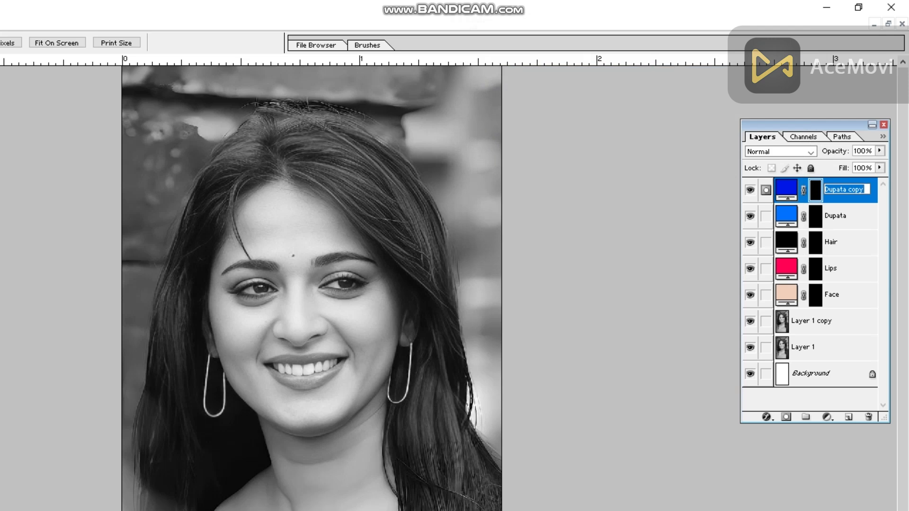
{"action": "type", "text": "Shirt"}
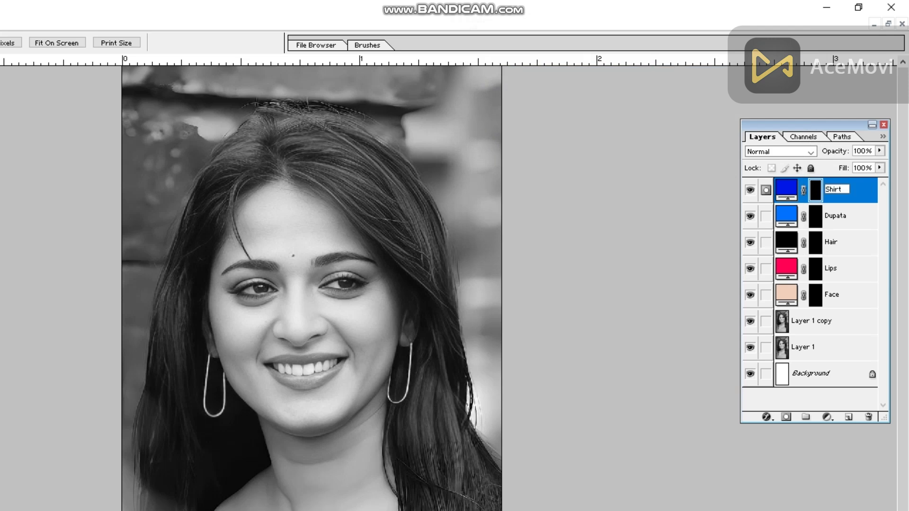
{"action": "key", "text": "Return"}
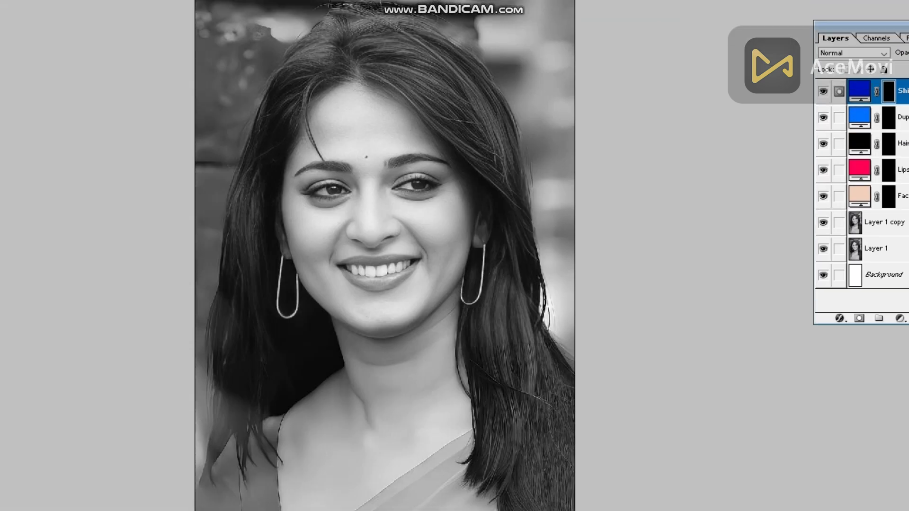
Choose the Brush tool with a soft 27 px tip in Normal mode and select the Face fill layer
{"action": "left_click_drag", "start_coordinate": [224, 39], "coordinate": [555, 510]}
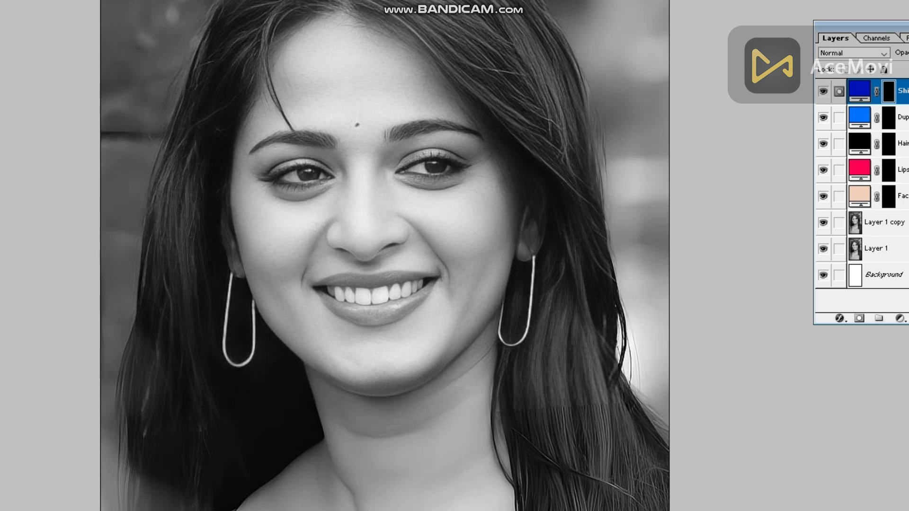
{"action": "scroll", "coordinate": [384, 256], "scroll_direction": "down", "scroll_amount": 3}
{"action": "scroll", "coordinate": [384, 255], "scroll_direction": "down", "scroll_amount": 3}
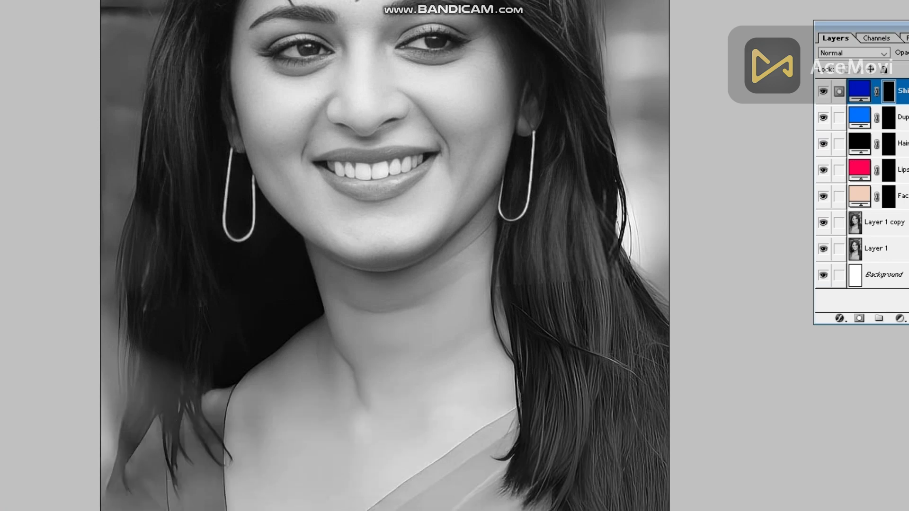
{"action": "key", "text": "ctrl+plus"}
{"action": "scroll", "coordinate": [454, 255], "scroll_direction": "up", "scroll_amount": 4}
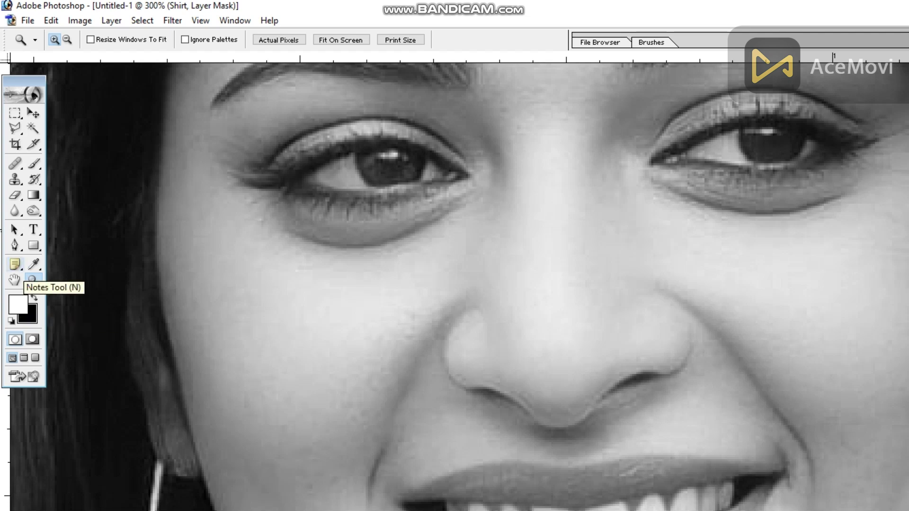
{"action": "left_click", "coordinate": [33, 163]}
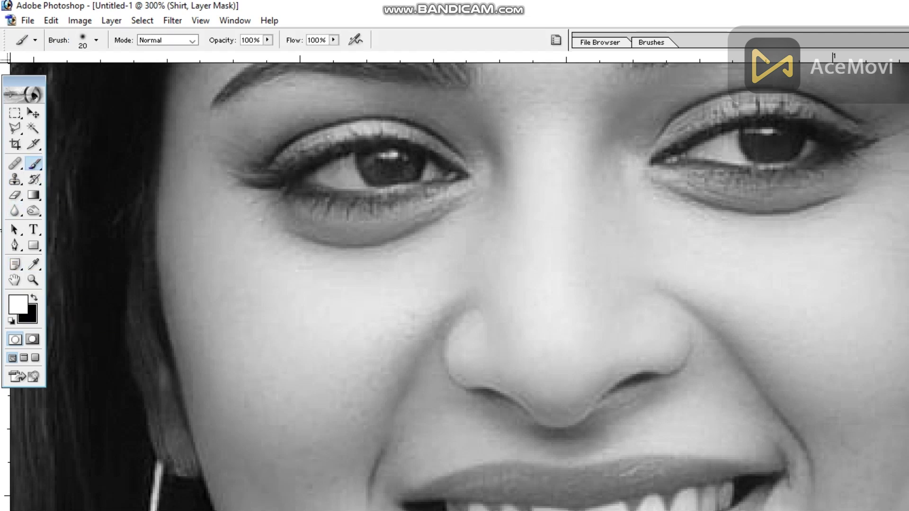
{"action": "left_click", "coordinate": [96, 43]}
{"action": "scroll", "coordinate": [88, 161], "scroll_direction": "down", "scroll_amount": 5}
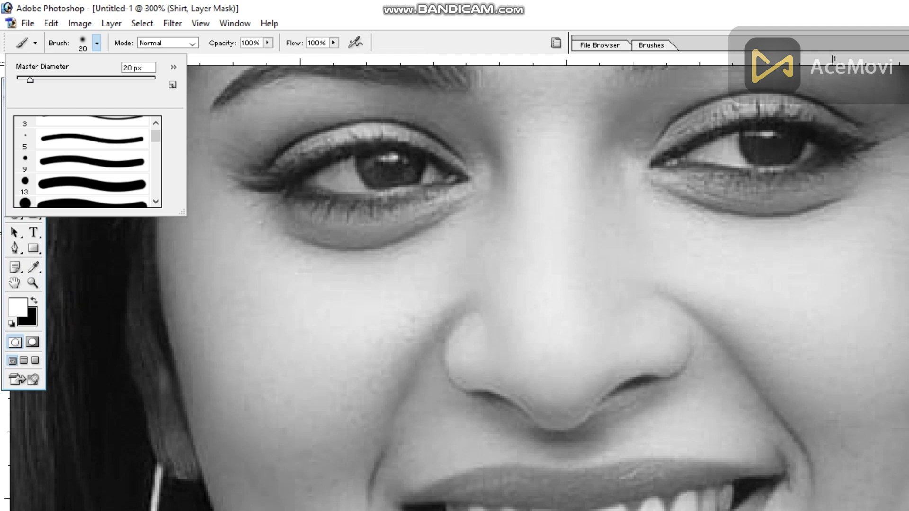
{"action": "double_click", "coordinate": [100, 160]}
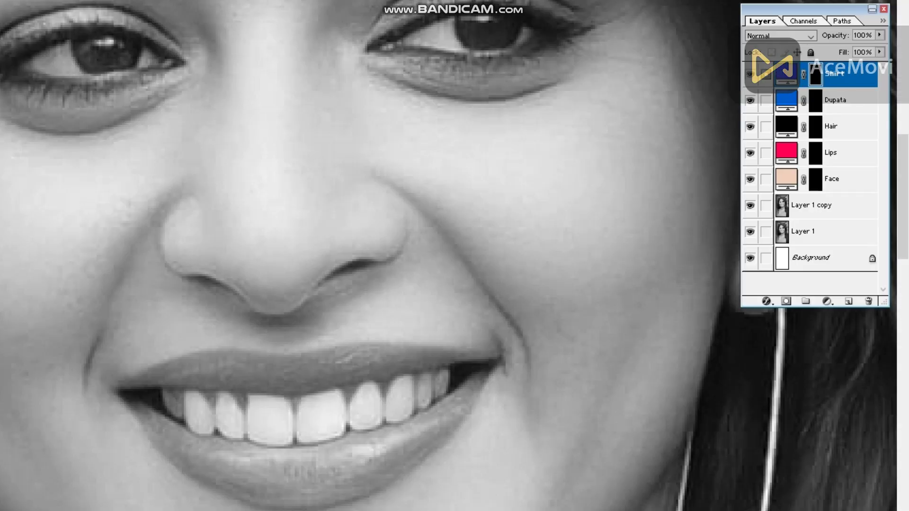
{"action": "left_click", "coordinate": [831, 180]}
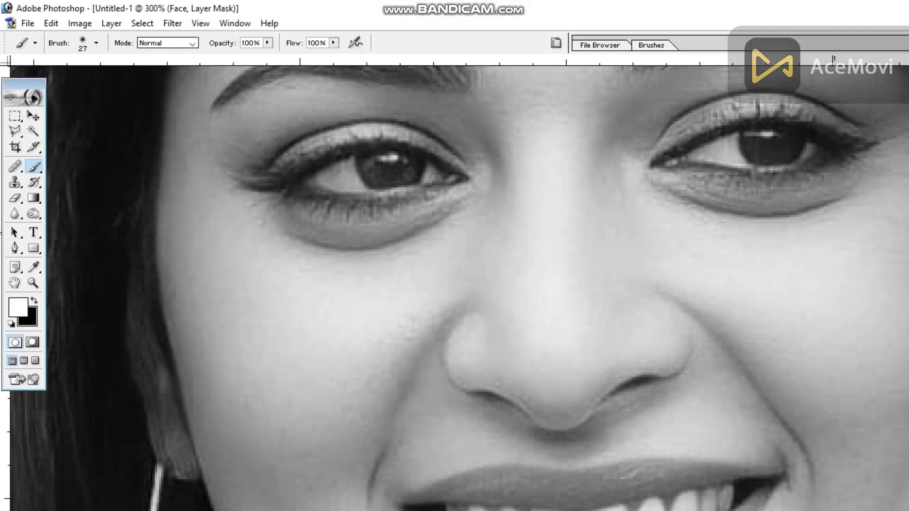
{"action": "left_click", "coordinate": [193, 43]}
{"action": "left_click", "coordinate": [192, 43]}
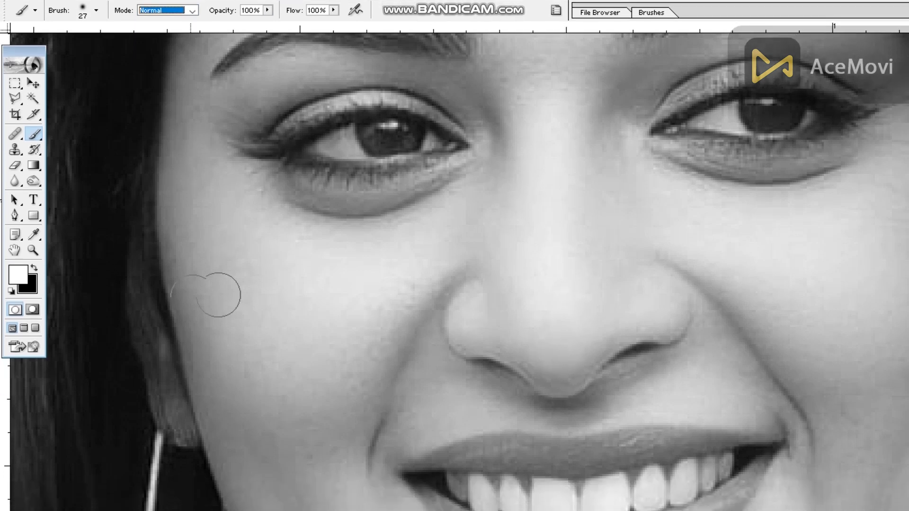
Undo the trial brush stroke on the nose and set the Face fill layer's blend mode to Color
{"action": "key", "text": "z"}
{"action": "left_click", "coordinate": [524, 324]}
{"action": "left_click", "coordinate": [656, 326]}
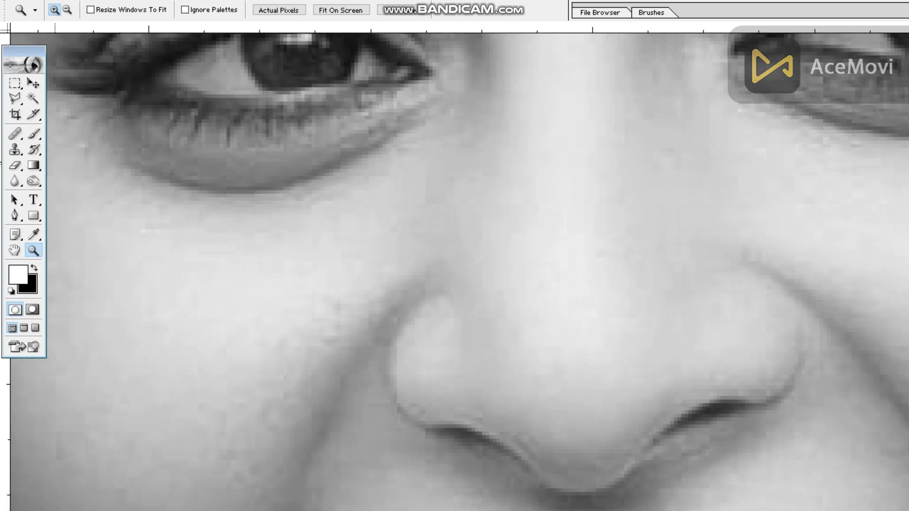
{"action": "key", "text": "b"}
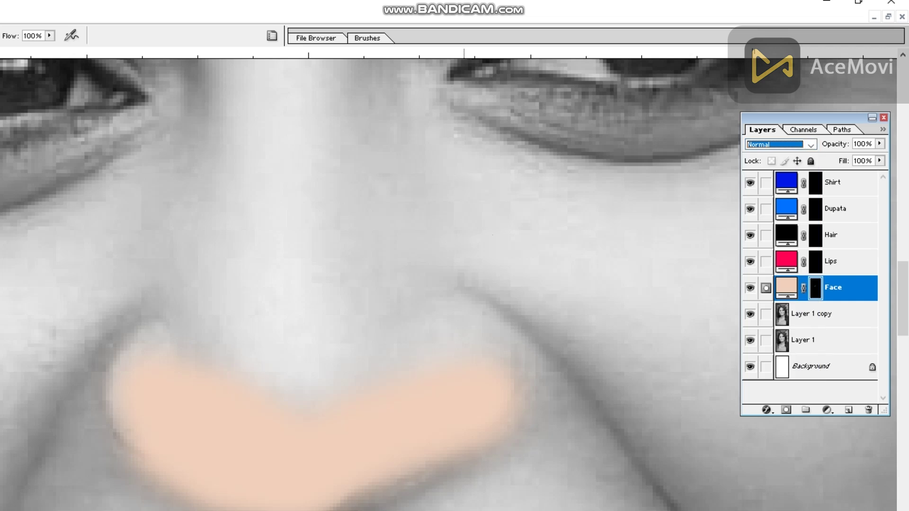
{"action": "key", "text": "ctrl+z"}
{"action": "left_click", "coordinate": [779, 145]}
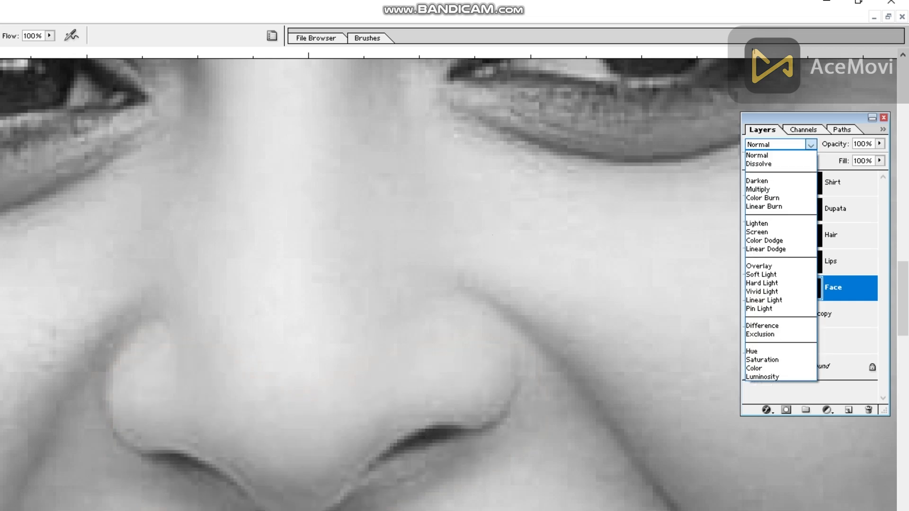
{"action": "left_click", "coordinate": [776, 368]}
Paint white on the Face mask over the nose tip, both nostrils and the shadow beneath them
{"action": "mouse_move", "coordinate": [314, 466]}
{"action": "left_mouse_down"}
{"action": "mouse_move", "coordinate": [457, 386]}
{"action": "mouse_move", "coordinate": [507, 324]}
{"action": "mouse_move", "coordinate": [447, 337]}
{"action": "left_mouse_up"}
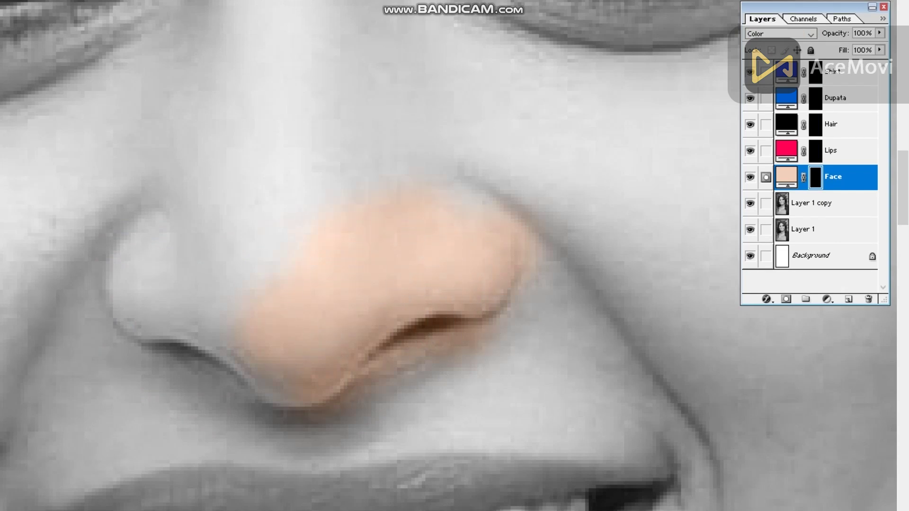
{"action": "left_click_drag", "start_coordinate": [180, 213], "coordinate": [142, 275]}
{"action": "left_click_drag", "start_coordinate": [478, 384], "coordinate": [534, 341]}
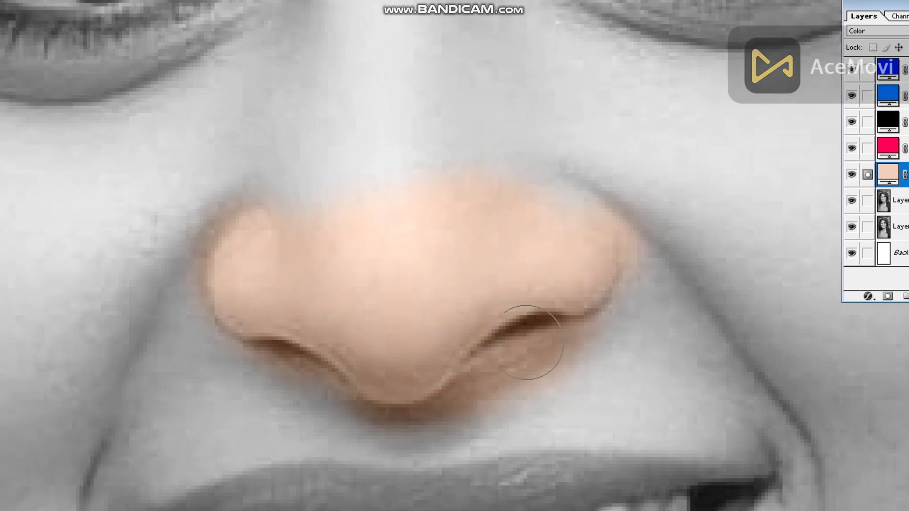
Paint the Face mask above the upper lip, along the smile folds and below the viewer's-left eye
{"action": "mouse_move", "coordinate": [442, 274]}
{"action": "left_mouse_down"}
{"action": "mouse_move", "coordinate": [461, 154]}
{"action": "mouse_move", "coordinate": [304, 203]}
{"action": "mouse_move", "coordinate": [516, 184]}
{"action": "mouse_move", "coordinate": [710, 327]}
{"action": "mouse_move", "coordinate": [688, 312]}
{"action": "left_mouse_up"}
{"action": "mouse_move", "coordinate": [535, 364]}
{"action": "left_mouse_down"}
{"action": "mouse_move", "coordinate": [562, 380]}
{"action": "mouse_move", "coordinate": [678, 383]}
{"action": "mouse_move", "coordinate": [529, 364]}
{"action": "mouse_move", "coordinate": [406, 379]}
{"action": "mouse_move", "coordinate": [314, 361]}
{"action": "mouse_move", "coordinate": [193, 373]}
{"action": "mouse_move", "coordinate": [97, 406]}
{"action": "left_mouse_up"}
{"action": "mouse_move", "coordinate": [230, 382]}
{"action": "left_mouse_down"}
{"action": "mouse_move", "coordinate": [246, 341]}
{"action": "mouse_move", "coordinate": [236, 240]}
{"action": "mouse_move", "coordinate": [346, 149]}
{"action": "mouse_move", "coordinate": [293, 209]}
{"action": "mouse_move", "coordinate": [375, 154]}
{"action": "mouse_move", "coordinate": [373, 116]}
{"action": "mouse_move", "coordinate": [212, 148]}
{"action": "mouse_move", "coordinate": [171, 140]}
{"action": "left_mouse_up"}
{"action": "mouse_move", "coordinate": [310, 161]}
{"action": "left_mouse_down"}
{"action": "mouse_move", "coordinate": [508, 116]}
{"action": "mouse_move", "coordinate": [493, 258]}
{"action": "mouse_move", "coordinate": [511, 166]}
{"action": "mouse_move", "coordinate": [543, 274]}
{"action": "mouse_move", "coordinate": [592, 121]}
{"action": "mouse_move", "coordinate": [607, 203]}
{"action": "left_mouse_up"}
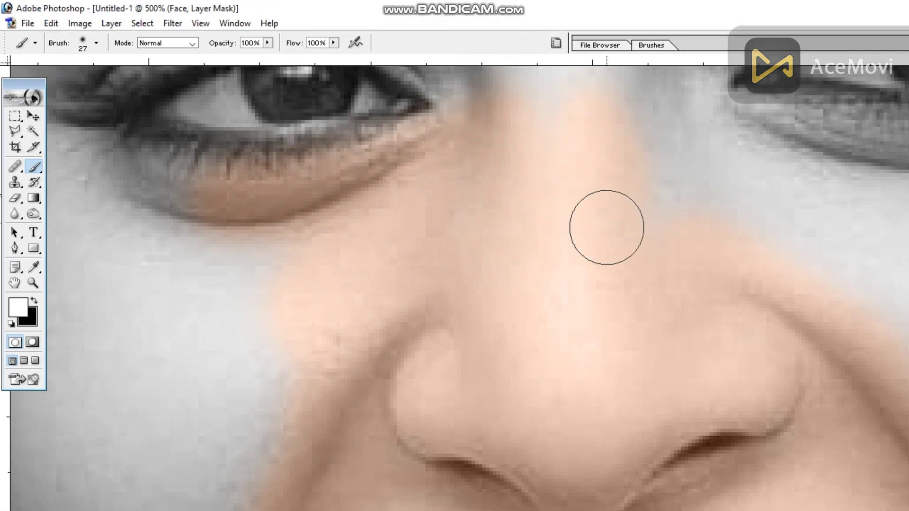
Paint the Face mask up the nose bridge and into the inner corners of both eye sockets
{"action": "left_click_drag", "start_coordinate": [610, 306], "coordinate": [608, 473]}
{"action": "mouse_move", "coordinate": [538, 129]}
{"action": "left_mouse_down"}
{"action": "mouse_move", "coordinate": [546, 239]}
{"action": "mouse_move", "coordinate": [478, 181]}
{"action": "left_mouse_up"}
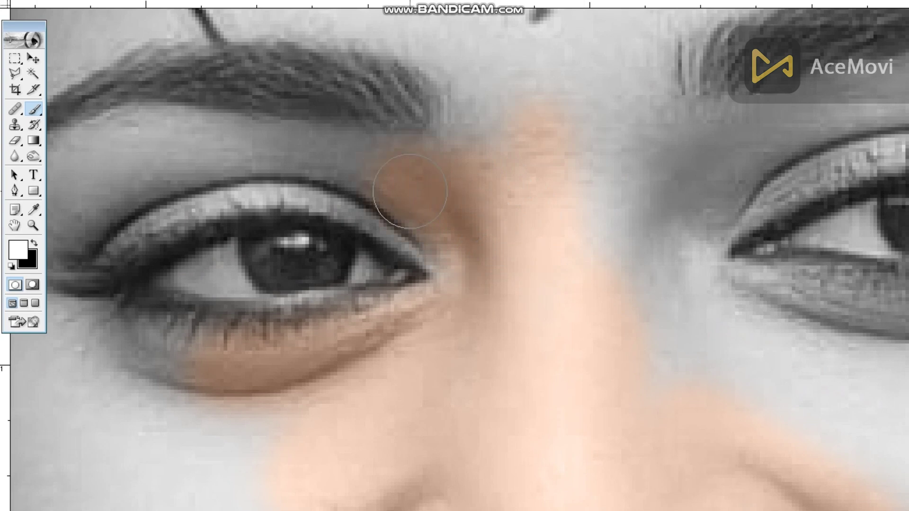
{"action": "mouse_move", "coordinate": [589, 207]}
{"action": "left_mouse_down"}
{"action": "mouse_move", "coordinate": [613, 219]}
{"action": "mouse_move", "coordinate": [663, 190]}
{"action": "left_mouse_up"}
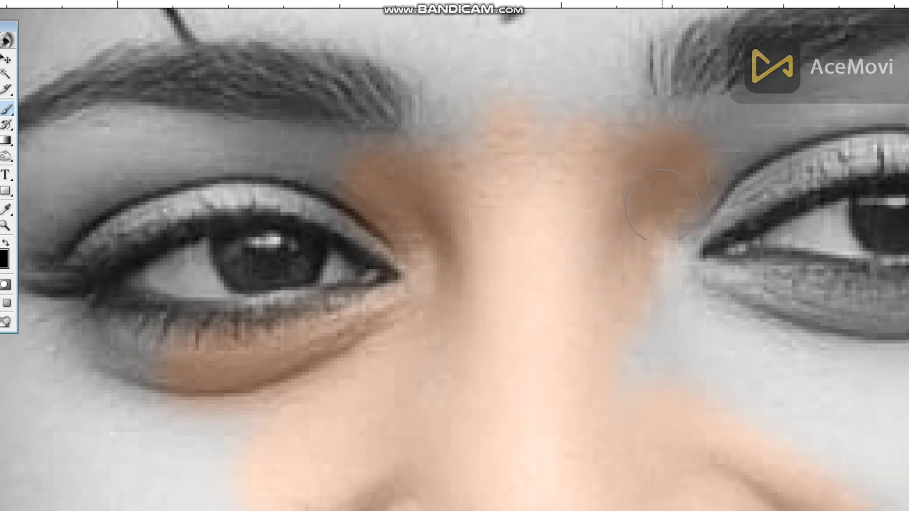
Paint the Face mask beside the nose, beneath the viewer's-right eye and out to the temple
{"action": "mouse_move", "coordinate": [673, 265]}
{"action": "left_mouse_down"}
{"action": "mouse_move", "coordinate": [672, 308]}
{"action": "mouse_move", "coordinate": [688, 298]}
{"action": "mouse_move", "coordinate": [794, 351]}
{"action": "mouse_move", "coordinate": [704, 322]}
{"action": "mouse_move", "coordinate": [832, 419]}
{"action": "mouse_move", "coordinate": [791, 462]}
{"action": "left_mouse_up"}
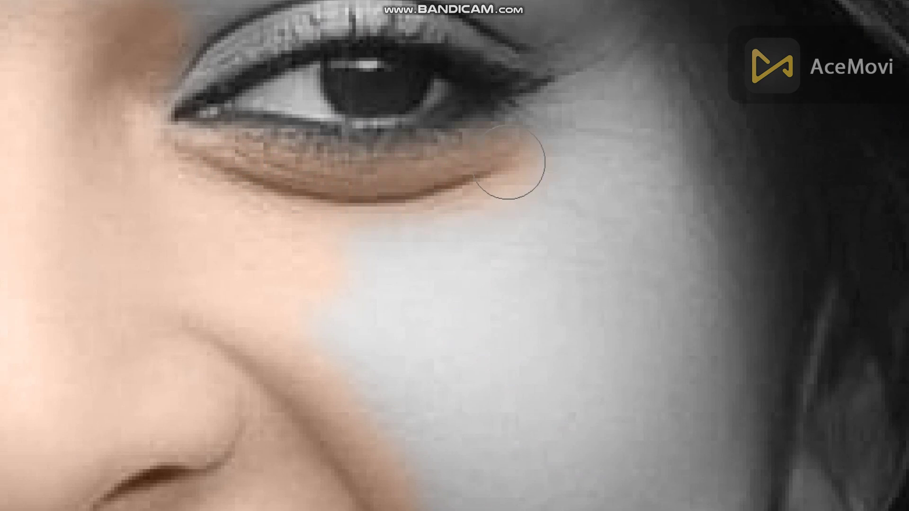
{"action": "left_click_drag", "start_coordinate": [478, 171], "coordinate": [597, 98]}
{"action": "left_click_drag", "start_coordinate": [551, 154], "coordinate": [611, 97]}
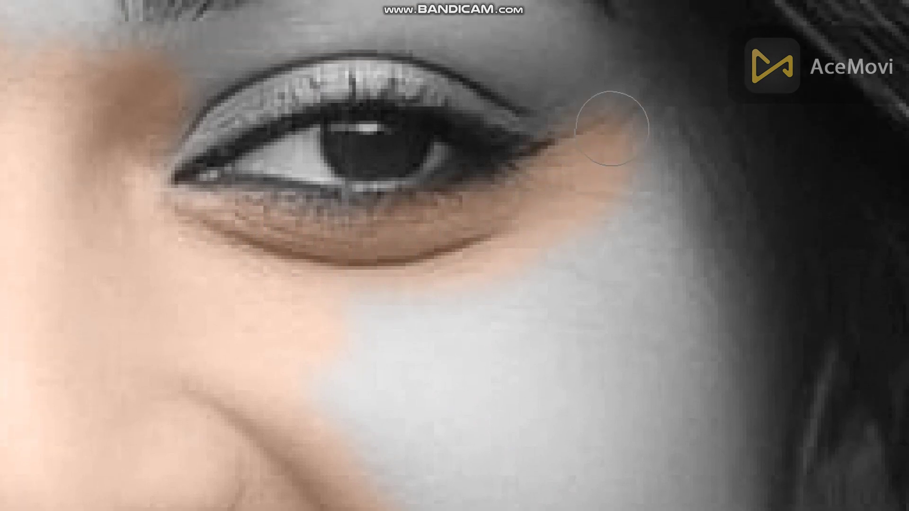
{"action": "left_click_drag", "start_coordinate": [651, 160], "coordinate": [675, 243]}
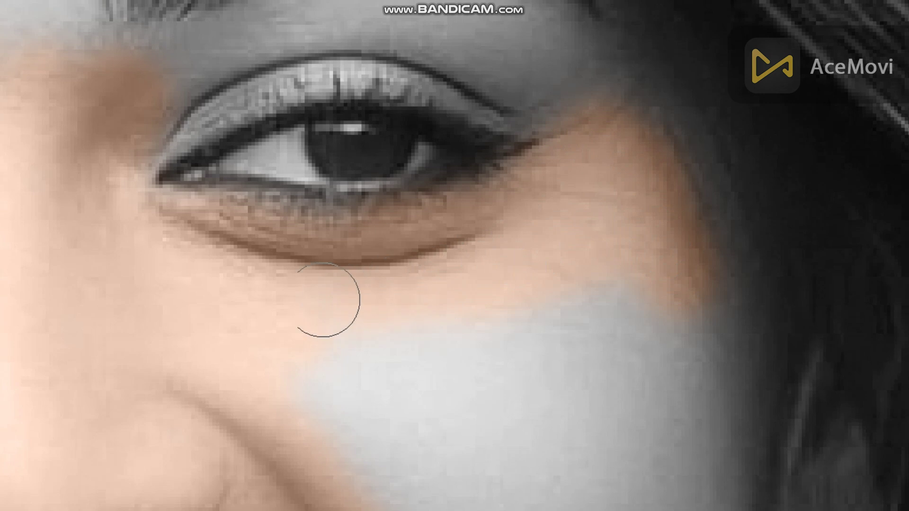
Paint white on the Face mask over the viewer's-right cheek, from beneath the eye down the outer edge beside the ear
{"action": "scroll", "coordinate": [283, 349], "scroll_direction": "down", "scroll_amount": 1}
{"action": "left_click_drag", "start_coordinate": [283, 349], "coordinate": [568, 310]}
{"action": "scroll", "coordinate": [605, 239], "scroll_direction": "down", "scroll_amount": 1}
{"action": "left_click_drag", "start_coordinate": [605, 239], "coordinate": [359, 379]}
{"action": "scroll", "coordinate": [281, 346], "scroll_direction": "down", "scroll_amount": 5}
{"action": "mouse_move", "coordinate": [282, 345]}
{"action": "left_mouse_down"}
{"action": "mouse_move", "coordinate": [453, 379]}
{"action": "mouse_move", "coordinate": [648, 212]}
{"action": "mouse_move", "coordinate": [354, 360]}
{"action": "mouse_move", "coordinate": [434, 436]}
{"action": "mouse_move", "coordinate": [515, 402]}
{"action": "mouse_move", "coordinate": [370, 227]}
{"action": "left_mouse_up"}
{"action": "key", "text": "space"}
{"action": "mouse_move", "coordinate": [502, 130]}
{"action": "left_mouse_down"}
{"action": "mouse_move", "coordinate": [433, 306]}
{"action": "mouse_move", "coordinate": [237, 341]}
{"action": "mouse_move", "coordinate": [268, 346]}
{"action": "left_mouse_up"}
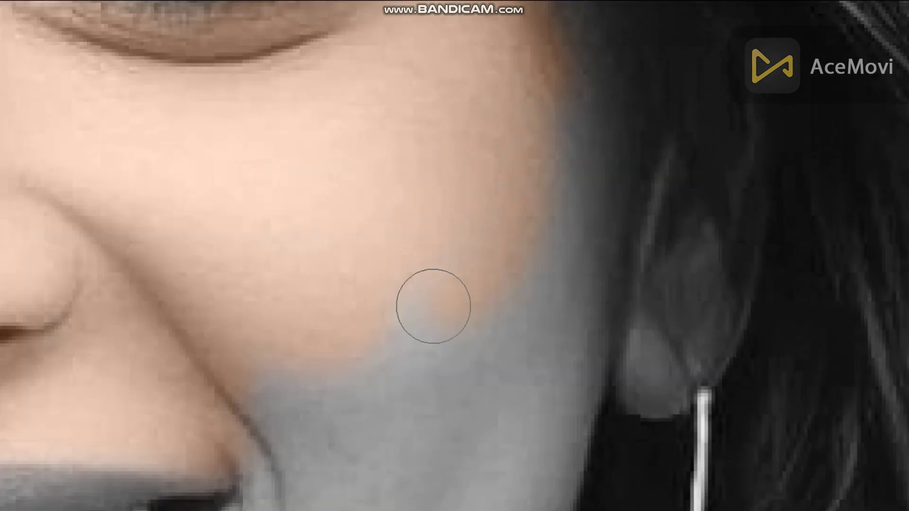
{"action": "mouse_move", "coordinate": [515, 256]}
{"action": "left_mouse_down"}
{"action": "mouse_move", "coordinate": [564, 84]}
{"action": "mouse_move", "coordinate": [564, 37]}
{"action": "mouse_move", "coordinate": [590, 112]}
{"action": "left_mouse_up"}
{"action": "mouse_move", "coordinate": [568, 345]}
{"action": "left_mouse_down"}
{"action": "mouse_move", "coordinate": [497, 502]}
{"action": "mouse_move", "coordinate": [430, 486]}
{"action": "mouse_move", "coordinate": [332, 490]}
{"action": "left_mouse_up"}
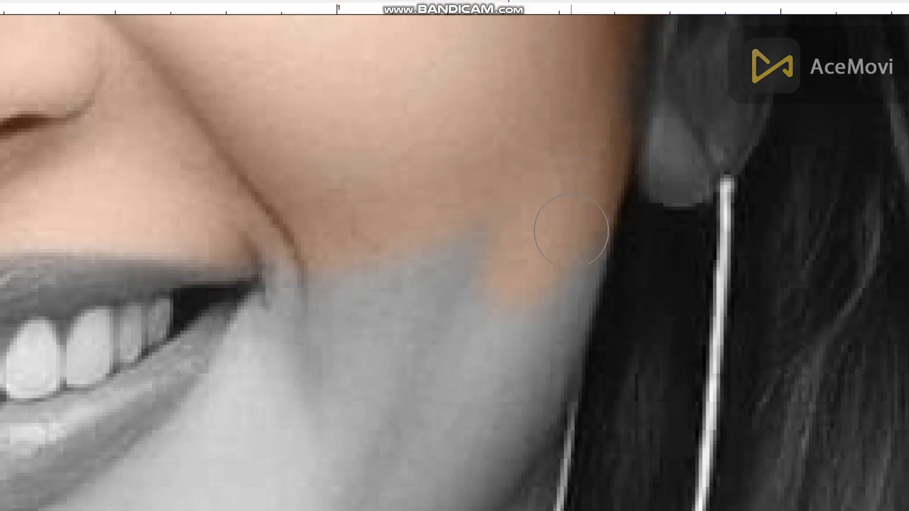
Paint the Face mask over the viewer's-right lower cheek, around the mouth corner and along the smile fold
{"action": "mouse_move", "coordinate": [544, 338]}
{"action": "left_mouse_down"}
{"action": "mouse_move", "coordinate": [507, 410]}
{"action": "mouse_move", "coordinate": [471, 337]}
{"action": "mouse_move", "coordinate": [402, 379]}
{"action": "mouse_move", "coordinate": [377, 436]}
{"action": "left_mouse_up"}
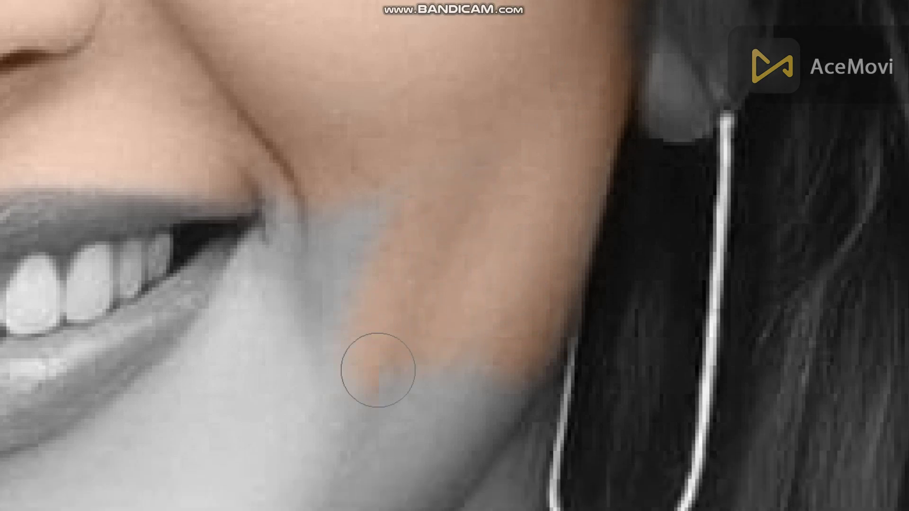
{"action": "mouse_move", "coordinate": [378, 369]}
{"action": "left_mouse_down"}
{"action": "mouse_move", "coordinate": [362, 175]}
{"action": "mouse_move", "coordinate": [324, 299]}
{"action": "mouse_move", "coordinate": [302, 189]}
{"action": "left_mouse_up"}
{"action": "left_click_drag", "start_coordinate": [308, 243], "coordinate": [241, 298]}
{"action": "left_click_drag", "start_coordinate": [280, 243], "coordinate": [233, 360]}
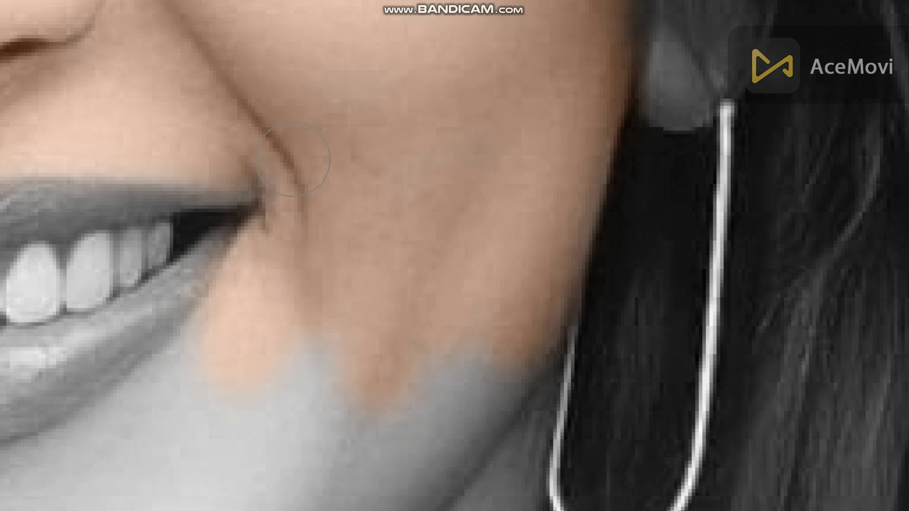
{"action": "mouse_move", "coordinate": [320, 317]}
{"action": "left_mouse_down"}
{"action": "mouse_move", "coordinate": [283, 352]}
{"action": "mouse_move", "coordinate": [302, 367]}
{"action": "mouse_move", "coordinate": [301, 384]}
{"action": "mouse_move", "coordinate": [392, 337]}
{"action": "left_mouse_up"}
{"action": "scroll", "coordinate": [289, 354], "scroll_direction": "down", "scroll_amount": 2}
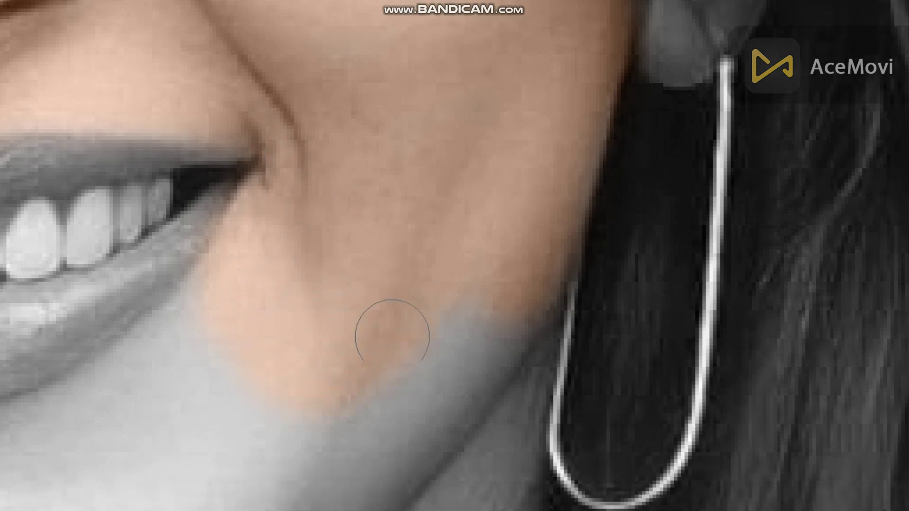
{"action": "left_click_drag", "start_coordinate": [373, 292], "coordinate": [411, 131]}
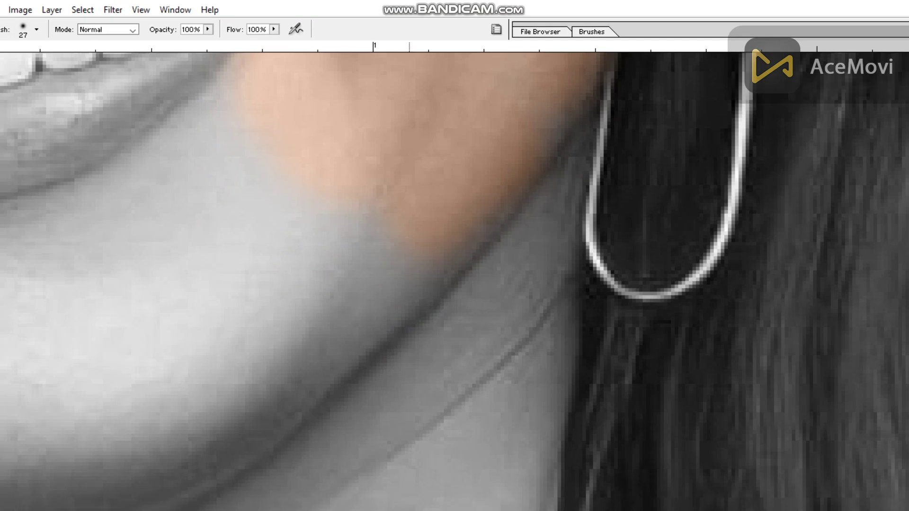
Paint the Face mask along the viewer's-right jawline and adjoining neck edge, and in towards the lower lip
{"action": "left_click_drag", "start_coordinate": [553, 114], "coordinate": [519, 231]}
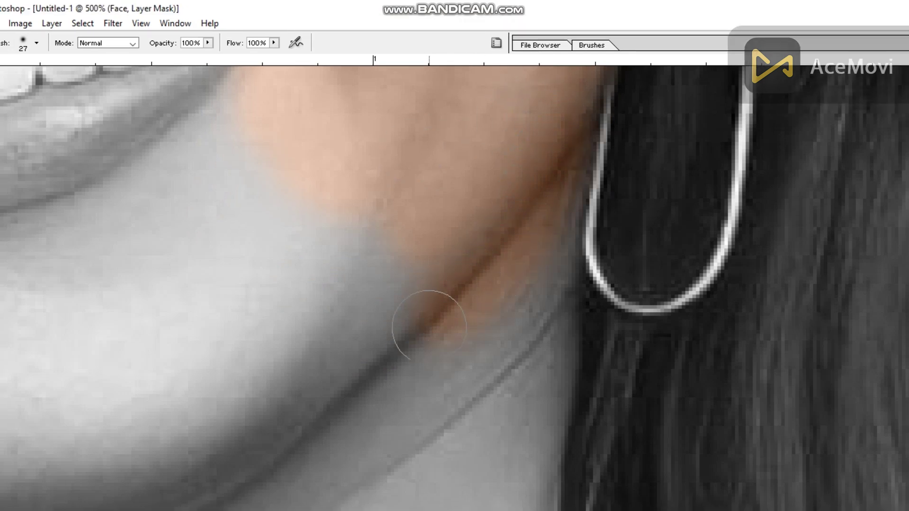
{"action": "left_click_drag", "start_coordinate": [377, 345], "coordinate": [348, 373]}
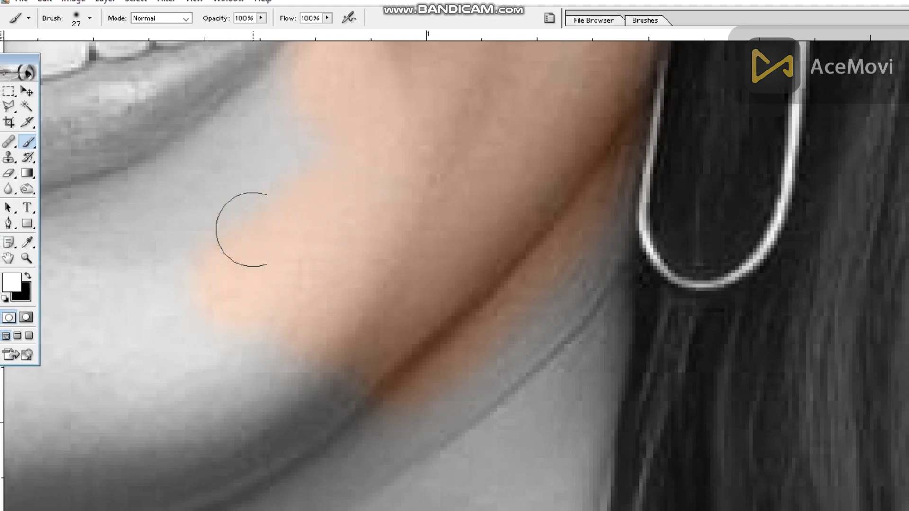
{"action": "mouse_move", "coordinate": [184, 230]}
{"action": "left_mouse_down"}
{"action": "mouse_move", "coordinate": [172, 171]}
{"action": "mouse_move", "coordinate": [115, 202]}
{"action": "left_mouse_up"}
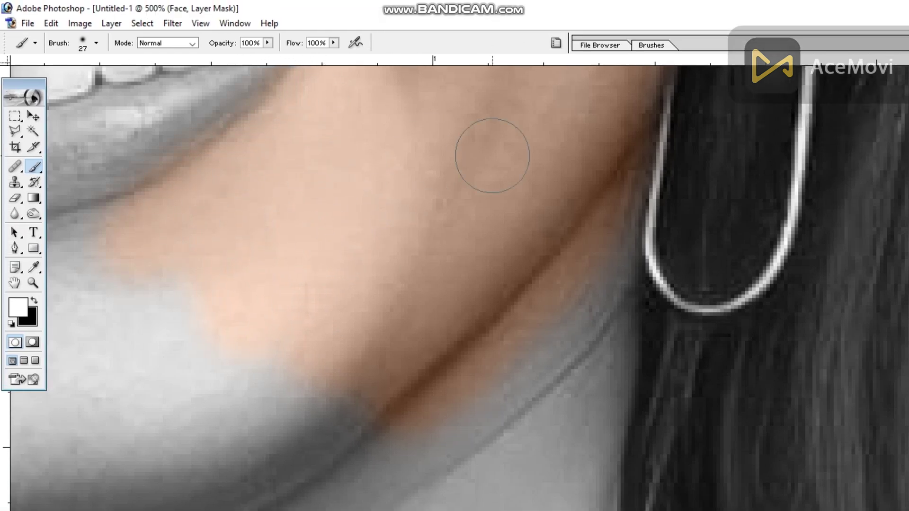
{"action": "mouse_move", "coordinate": [403, 336]}
{"action": "left_mouse_down"}
{"action": "mouse_move", "coordinate": [729, 152]}
{"action": "mouse_move", "coordinate": [682, 320]}
{"action": "left_mouse_up"}
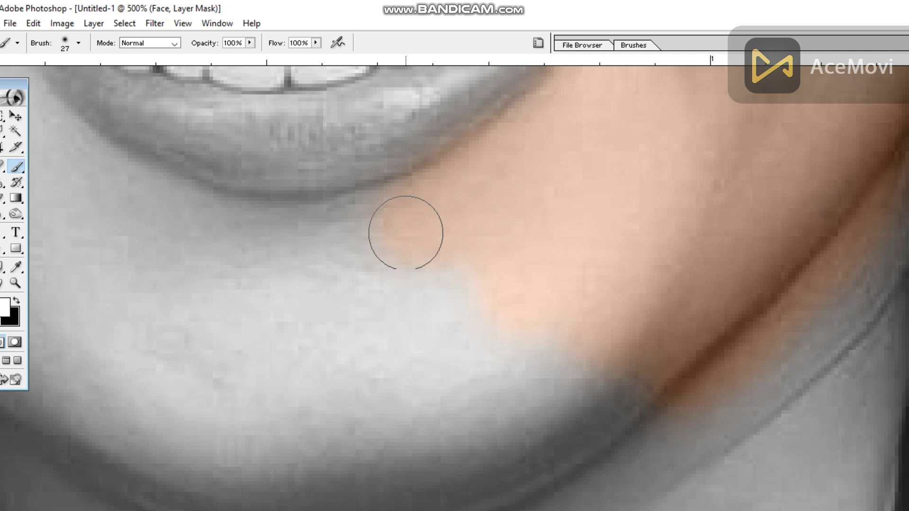
Paint the Face mask beneath the lower lip and across the viewer's-right side of the chin
{"action": "left_click_drag", "start_coordinate": [253, 222], "coordinate": [336, 219]}
{"action": "left_click_drag", "start_coordinate": [525, 264], "coordinate": [518, 324]}
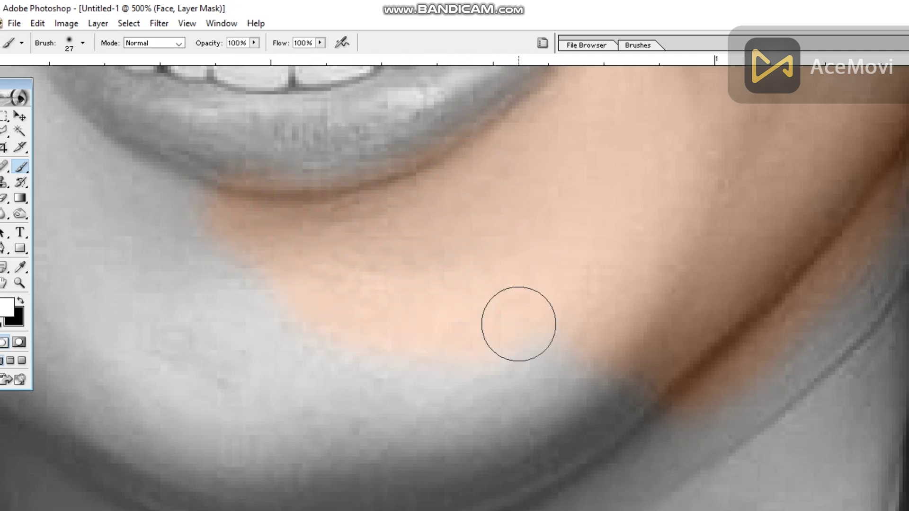
{"action": "mouse_move", "coordinate": [587, 378]}
{"action": "left_mouse_down"}
{"action": "mouse_move", "coordinate": [654, 401]}
{"action": "mouse_move", "coordinate": [459, 486]}
{"action": "mouse_move", "coordinate": [635, 470]}
{"action": "mouse_move", "coordinate": [804, 352]}
{"action": "left_mouse_up"}
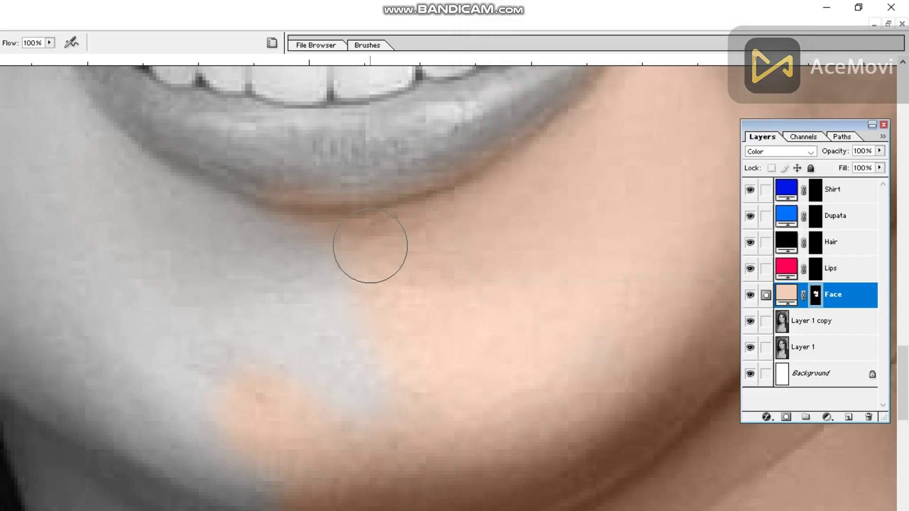
Paint the Face mask across the viewer's-left side of the chin and over the middle of the lower lip and teeth
{"action": "left_click_drag", "start_coordinate": [370, 246], "coordinate": [209, 227]}
{"action": "left_click_drag", "start_coordinate": [367, 361], "coordinate": [294, 360]}
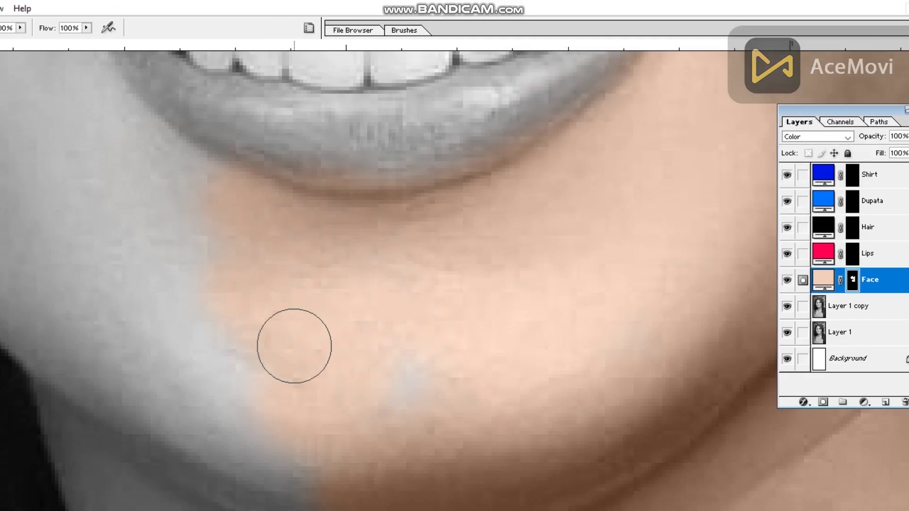
{"action": "mouse_move", "coordinate": [296, 134]}
{"action": "left_mouse_down"}
{"action": "mouse_move", "coordinate": [376, 98]}
{"action": "mouse_move", "coordinate": [417, 109]}
{"action": "left_mouse_up"}
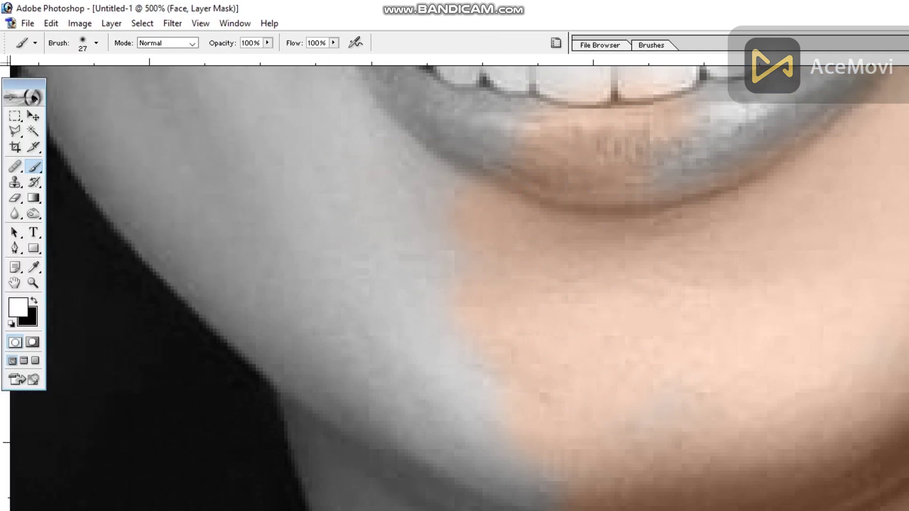
Paint black on the Face mask to remove the colour from the lower lip, teeth and viewer's-left side of the chin
{"action": "mouse_move", "coordinate": [630, 109]}
{"action": "left_mouse_down"}
{"action": "mouse_move", "coordinate": [682, 90]}
{"action": "mouse_move", "coordinate": [576, 96]}
{"action": "mouse_move", "coordinate": [527, 119]}
{"action": "mouse_move", "coordinate": [652, 128]}
{"action": "mouse_move", "coordinate": [531, 137]}
{"action": "left_mouse_up"}
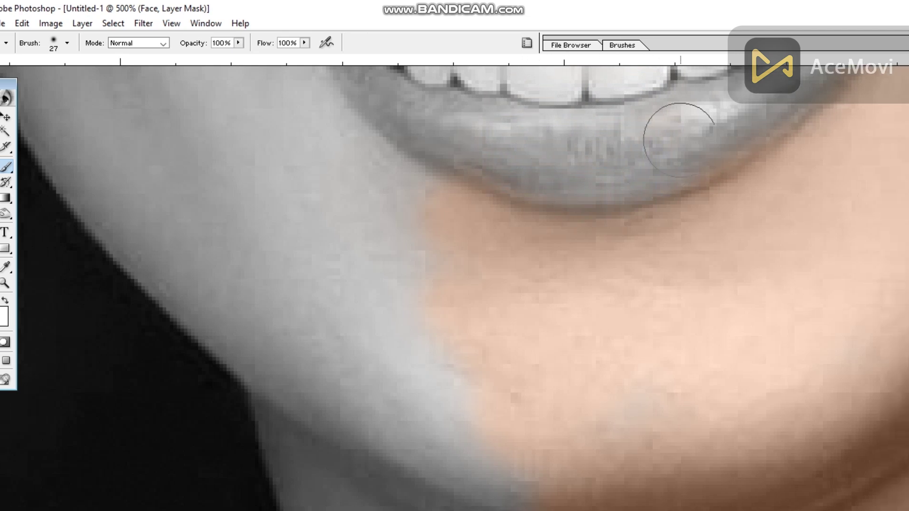
{"action": "left_click_drag", "start_coordinate": [479, 306], "coordinate": [440, 284]}
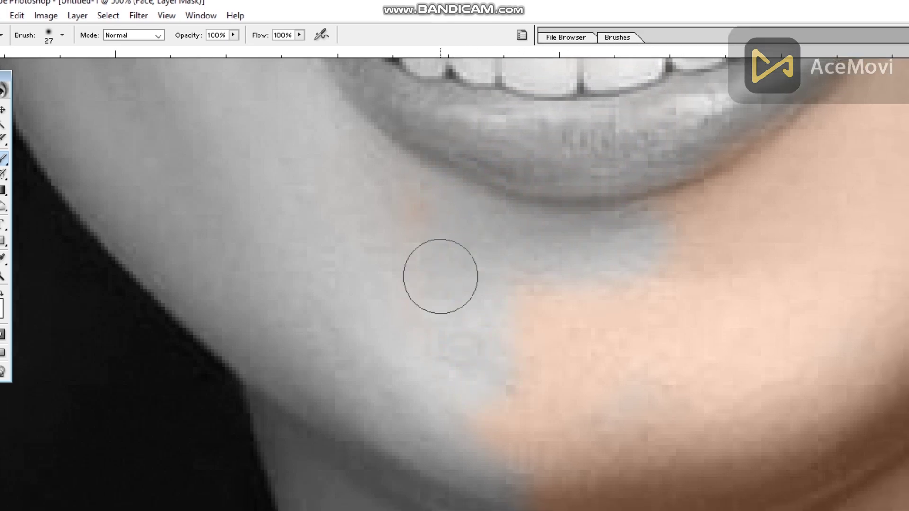
{"action": "mouse_move", "coordinate": [503, 380]}
{"action": "left_mouse_down"}
{"action": "mouse_move", "coordinate": [363, 228]}
{"action": "mouse_move", "coordinate": [554, 360]}
{"action": "mouse_move", "coordinate": [540, 504]}
{"action": "mouse_move", "coordinate": [602, 257]}
{"action": "left_mouse_up"}
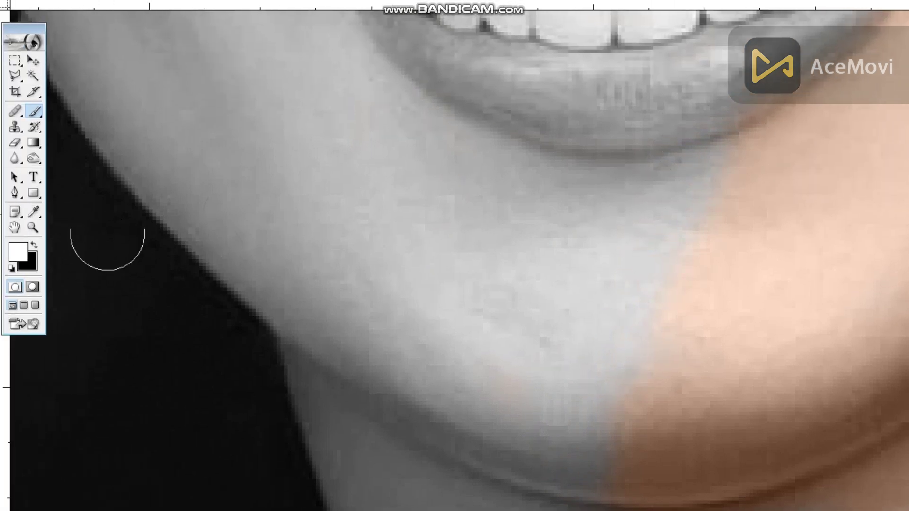
Paint white on the Face mask over the rest of the chin and up the viewer's-left cheek beside the mouth
{"action": "left_click_drag", "start_coordinate": [762, 137], "coordinate": [678, 183]}
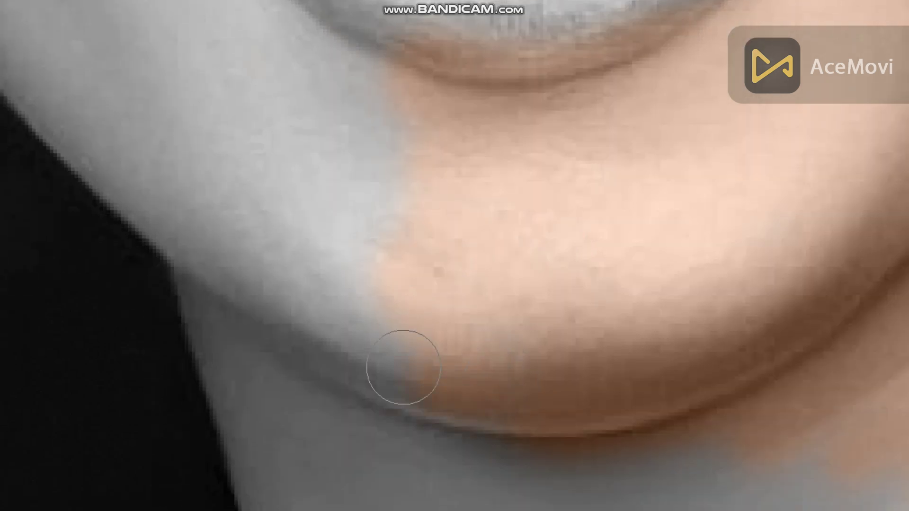
{"action": "left_click_drag", "start_coordinate": [402, 371], "coordinate": [341, 171]}
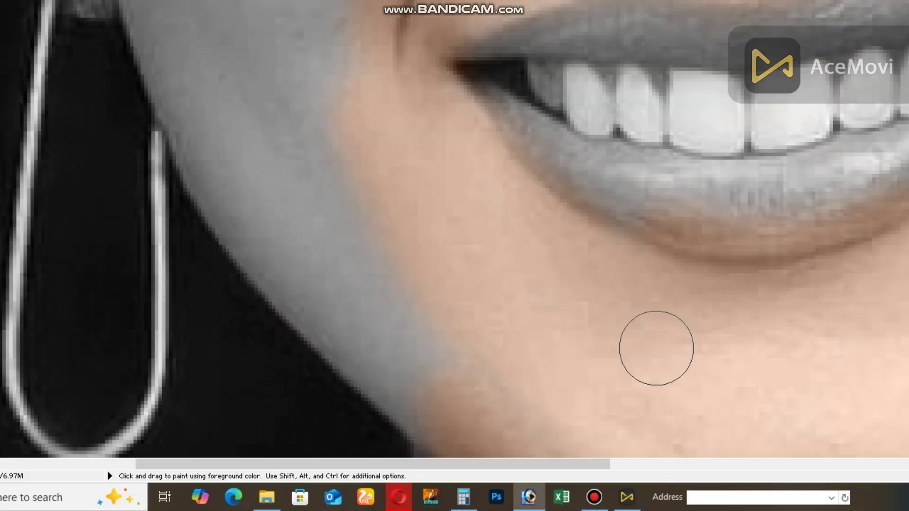
{"action": "mouse_move", "coordinate": [563, 149]}
{"action": "left_mouse_down"}
{"action": "mouse_move", "coordinate": [256, 148]}
{"action": "mouse_move", "coordinate": [209, 204]}
{"action": "left_mouse_up"}
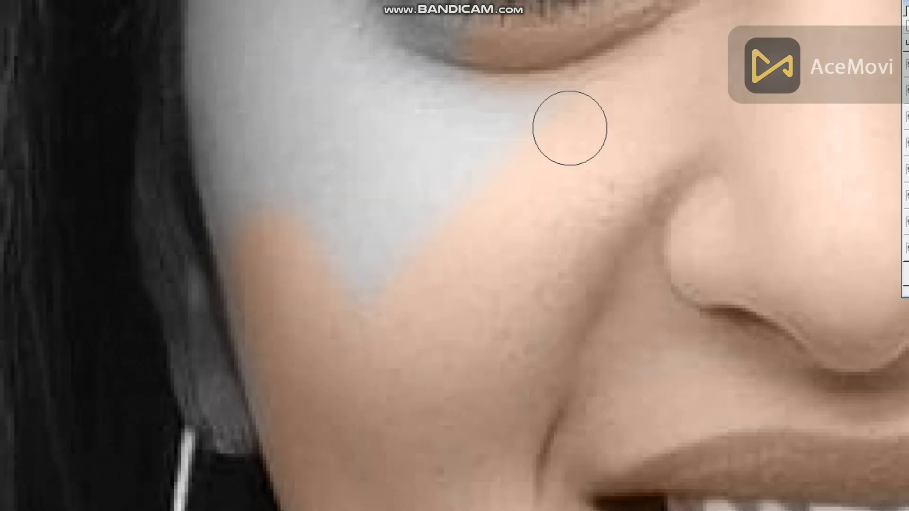
Paint the Face mask over the remaining viewer's-left cheek, beneath the eye and out to the temple
{"action": "mouse_move", "coordinate": [570, 128]}
{"action": "left_mouse_down"}
{"action": "mouse_move", "coordinate": [289, 278]}
{"action": "mouse_move", "coordinate": [311, 290]}
{"action": "mouse_move", "coordinate": [311, 427]}
{"action": "left_mouse_up"}
{"action": "mouse_move", "coordinate": [285, 156]}
{"action": "left_mouse_down"}
{"action": "mouse_move", "coordinate": [240, 308]}
{"action": "mouse_move", "coordinate": [671, 137]}
{"action": "mouse_move", "coordinate": [398, 142]}
{"action": "mouse_move", "coordinate": [407, 334]}
{"action": "left_mouse_up"}
{"action": "mouse_move", "coordinate": [374, 198]}
{"action": "left_mouse_down"}
{"action": "mouse_move", "coordinate": [461, 335]}
{"action": "mouse_move", "coordinate": [365, 243]}
{"action": "mouse_move", "coordinate": [426, 189]}
{"action": "left_mouse_up"}
{"action": "mouse_move", "coordinate": [520, 211]}
{"action": "left_mouse_down"}
{"action": "mouse_move", "coordinate": [251, 284]}
{"action": "mouse_move", "coordinate": [503, 346]}
{"action": "left_mouse_up"}
{"action": "left_click_drag", "start_coordinate": [426, 152], "coordinate": [417, 365]}
{"action": "mouse_move", "coordinate": [294, 322]}
{"action": "left_mouse_down"}
{"action": "mouse_move", "coordinate": [418, 379]}
{"action": "mouse_move", "coordinate": [677, 233]}
{"action": "left_mouse_up"}
{"action": "left_click_drag", "start_coordinate": [615, 402], "coordinate": [318, 118]}
Paint the Face mask over the forehead, eyebrows and eyelids, keeping the eyeballs uncoloured
{"action": "mouse_move", "coordinate": [616, 393]}
{"action": "left_mouse_down"}
{"action": "mouse_move", "coordinate": [241, 135]}
{"action": "mouse_move", "coordinate": [248, 130]}
{"action": "left_mouse_up"}
{"action": "left_click_drag", "start_coordinate": [521, 426], "coordinate": [224, 112]}
{"action": "mouse_move", "coordinate": [266, 265]}
{"action": "left_mouse_down"}
{"action": "mouse_move", "coordinate": [407, 294]}
{"action": "mouse_move", "coordinate": [301, 241]}
{"action": "left_mouse_up"}
{"action": "left_click_drag", "start_coordinate": [350, 189], "coordinate": [777, 175]}
{"action": "left_click_drag", "start_coordinate": [265, 294], "coordinate": [568, 208]}
{"action": "left_click_drag", "start_coordinate": [294, 156], "coordinate": [71, 142]}
{"action": "left_click_drag", "start_coordinate": [266, 199], "coordinate": [445, 208]}
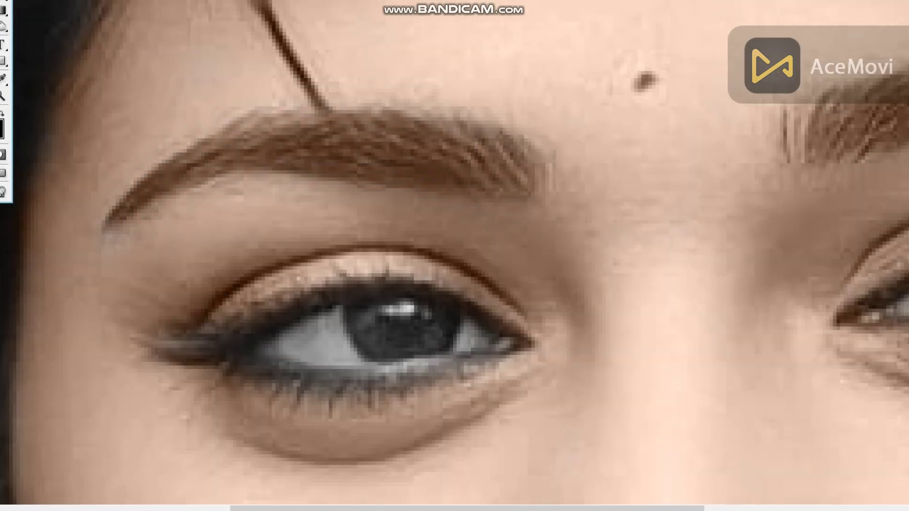
Paint the Face mask under the chin and across the upper neck to its viewer's-left edge
{"action": "left_click_drag", "start_coordinate": [545, 426], "coordinate": [332, 118]}
{"action": "left_click_drag", "start_coordinate": [426, 402], "coordinate": [403, 119]}
{"action": "left_click_drag", "start_coordinate": [388, 246], "coordinate": [488, 369]}
{"action": "mouse_move", "coordinate": [336, 341]}
{"action": "left_mouse_down"}
{"action": "mouse_move", "coordinate": [269, 161]}
{"action": "mouse_move", "coordinate": [307, 474]}
{"action": "left_mouse_up"}
{"action": "left_click_drag", "start_coordinate": [502, 284], "coordinate": [587, 455]}
{"action": "left_click_drag", "start_coordinate": [521, 426], "coordinate": [333, 153]}
{"action": "left_click_drag", "start_coordinate": [249, 235], "coordinate": [493, 322]}
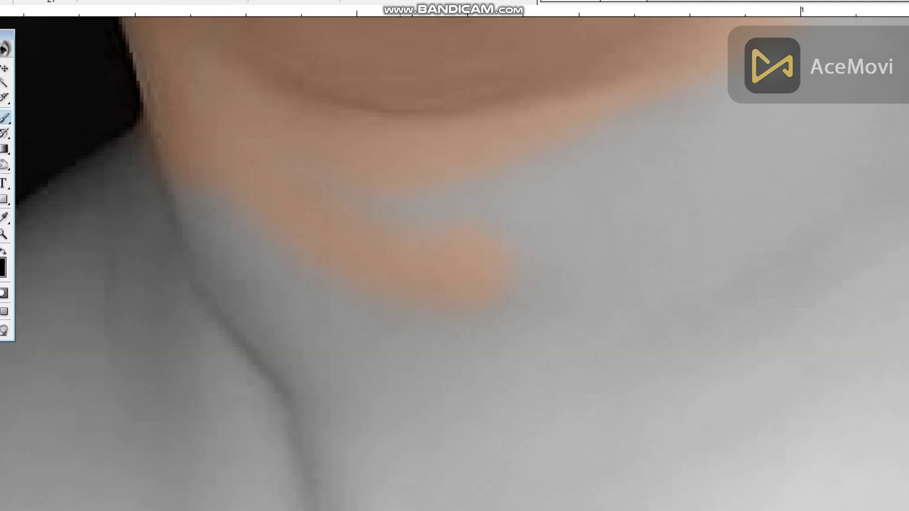
Paint the Face mask over the lower neck, shoulder and chest down to the garment's neckline
{"action": "left_click_drag", "start_coordinate": [293, 303], "coordinate": [431, 493]}
{"action": "left_click_drag", "start_coordinate": [748, 156], "coordinate": [614, 369]}
{"action": "left_click_drag", "start_coordinate": [568, 426], "coordinate": [331, 142]}
{"action": "key", "text": "ctrl+0"}
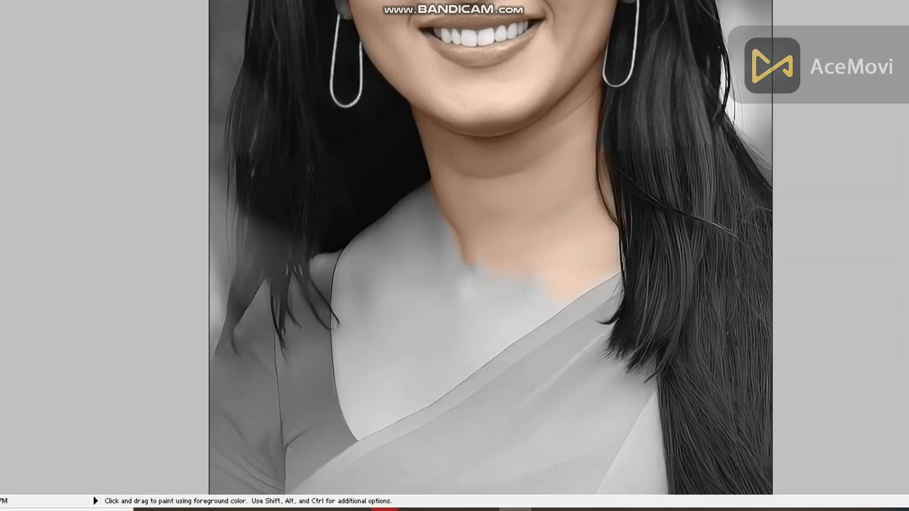
{"action": "mouse_move", "coordinate": [418, 217]}
{"action": "left_mouse_down"}
{"action": "mouse_move", "coordinate": [351, 344]}
{"action": "mouse_move", "coordinate": [595, 263]}
{"action": "left_mouse_up"}
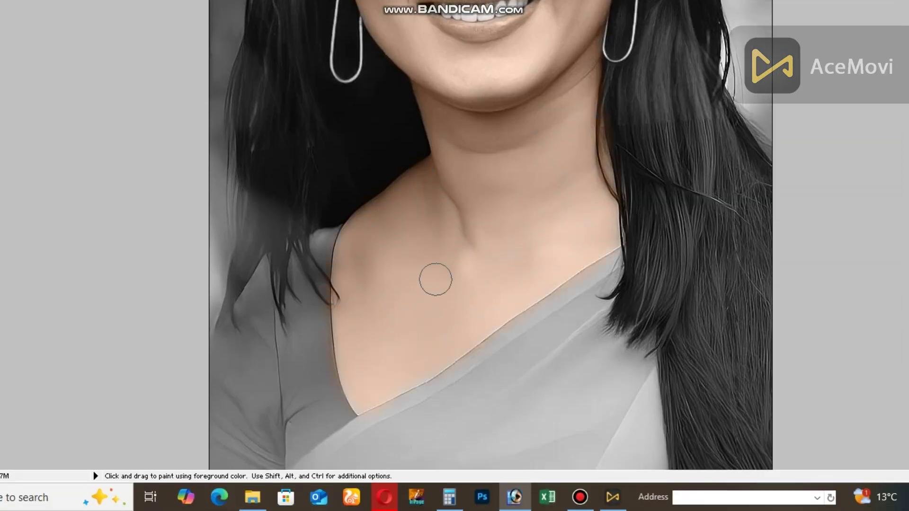
Examine the coloured skin across the whole portrait, and up close from the forehead to the mouth
{"action": "scroll", "coordinate": [435, 279], "scroll_direction": "up", "scroll_amount": 5}
{"action": "left_click", "coordinate": [33, 156]}
{"action": "left_click", "coordinate": [658, 260]}
{"action": "left_click", "coordinate": [658, 260]}
{"action": "left_click", "coordinate": [33, 168]}
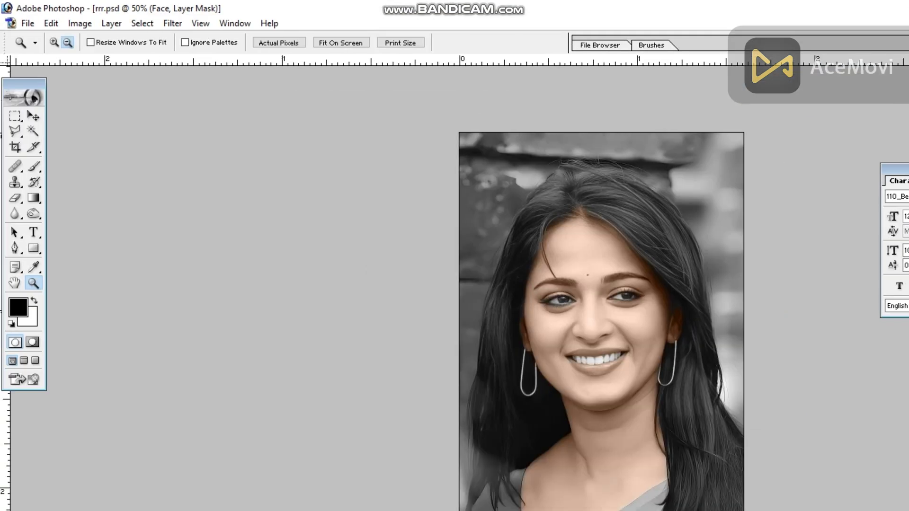
{"action": "left_click", "coordinate": [602, 265]}
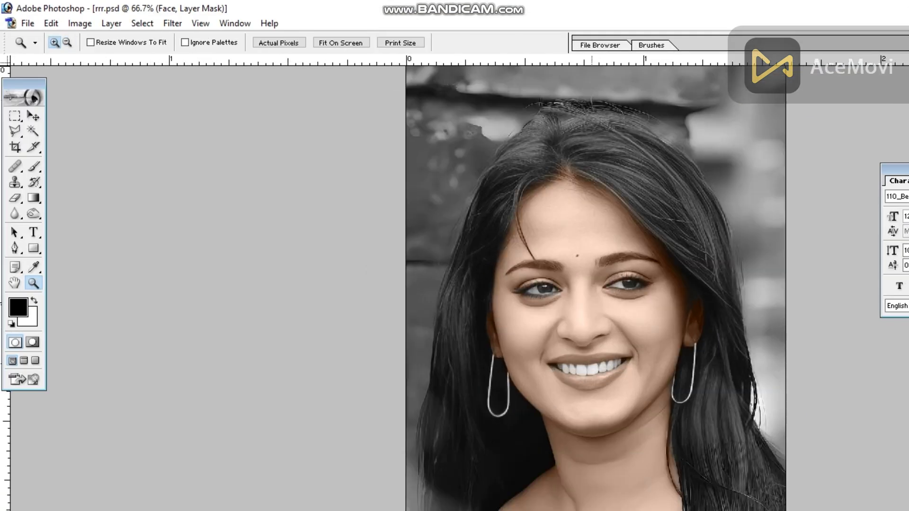
{"action": "left_click", "coordinate": [540, 322]}
{"action": "left_click_drag", "start_coordinate": [403, 113], "coordinate": [795, 509]}
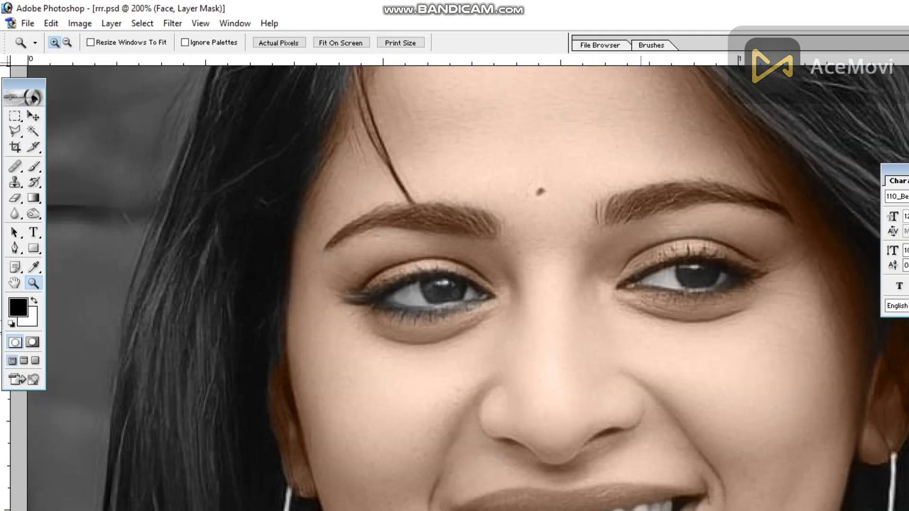
{"action": "scroll", "coordinate": [540, 303], "scroll_direction": "down", "scroll_amount": 2}
{"action": "left_click_drag", "start_coordinate": [134, 164], "coordinate": [907, 508]}
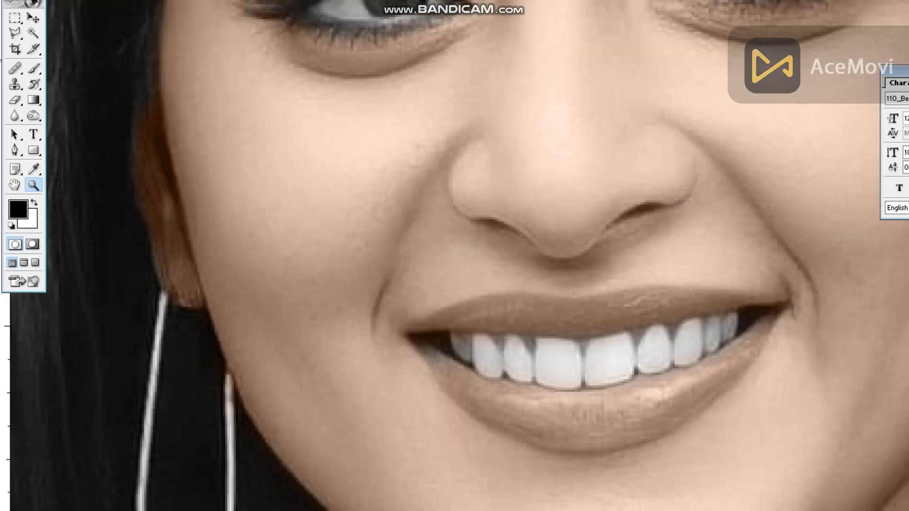
{"action": "scroll", "coordinate": [473, 255], "scroll_direction": "down", "scroll_amount": 2}
Select the Lips layer's mask and set the layer's blend mode to Color
{"action": "left_click", "coordinate": [833, 170]}
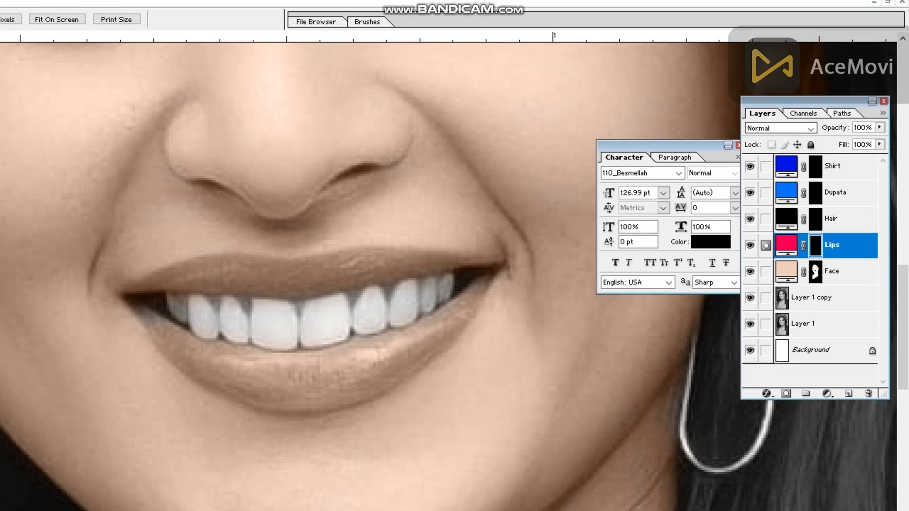
{"action": "left_click", "coordinate": [805, 53]}
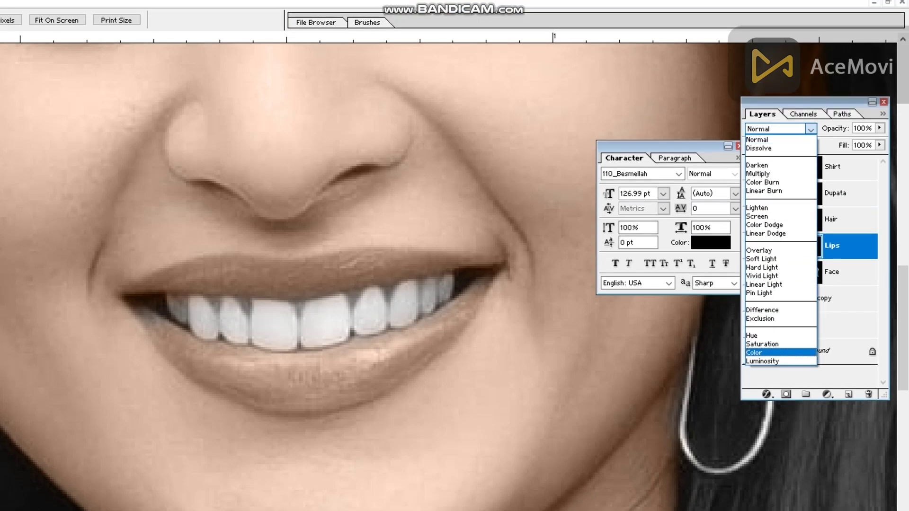
{"action": "key", "text": "Return"}
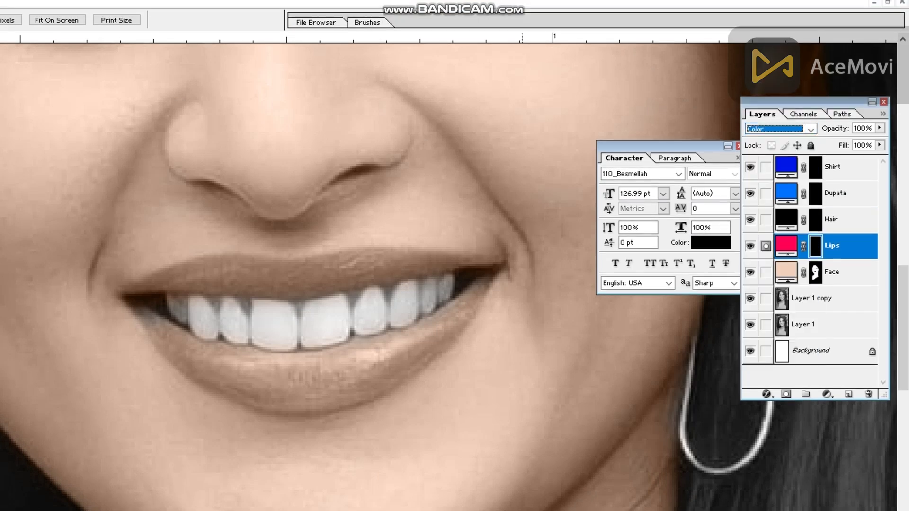
Ready the Brush tool with white as the foreground colour for the Lips mask
{"action": "key", "text": "b"}
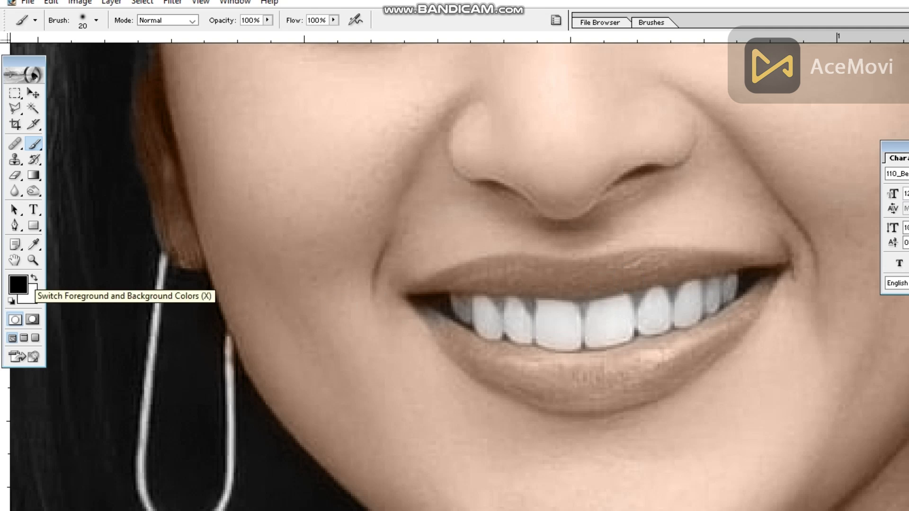
{"action": "key", "text": "x"}
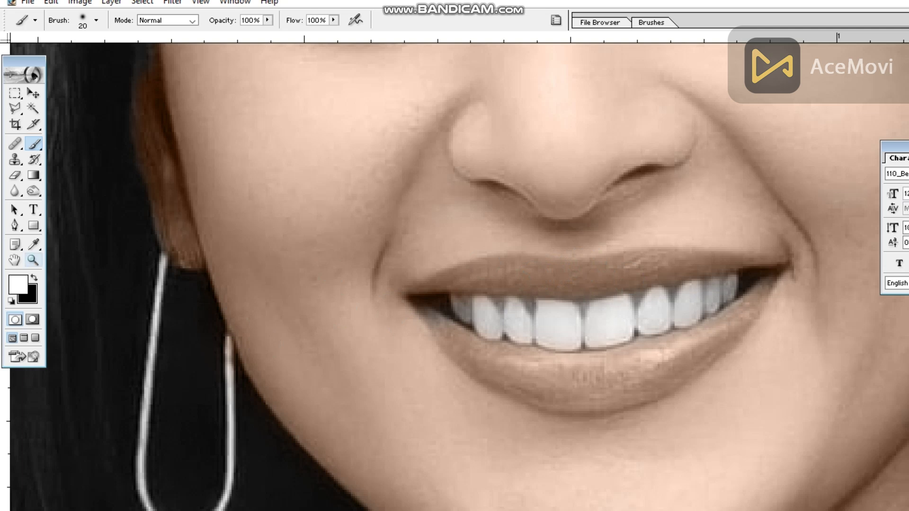
{"action": "key", "text": "z"}
{"action": "key", "text": "ctrl+plus"}
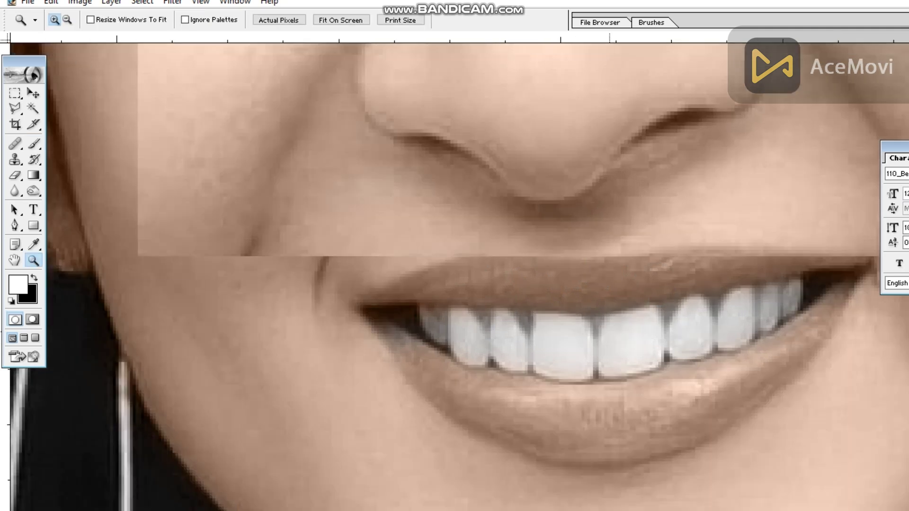
{"action": "key", "text": "b"}
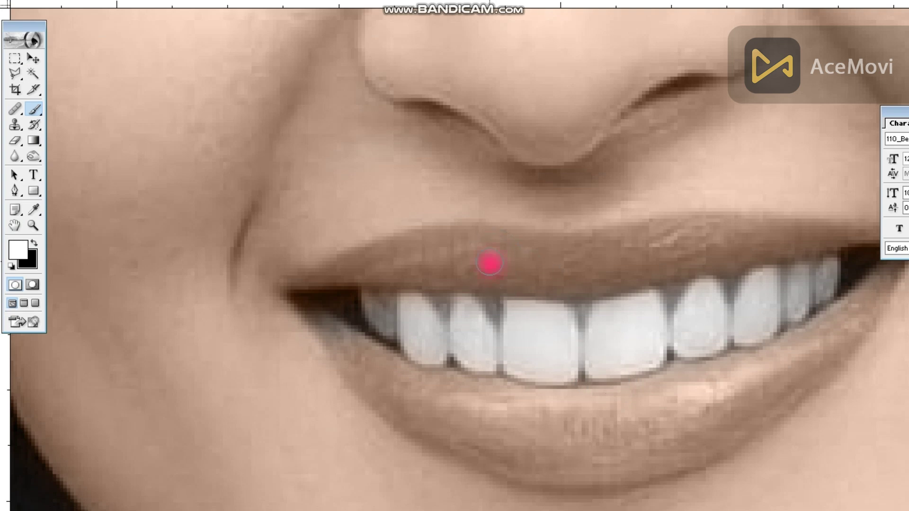
Try painting the middle of the upper lip on the Lips mask at full brush opacity
{"action": "left_click_drag", "start_coordinate": [662, 259], "coordinate": [545, 281]}
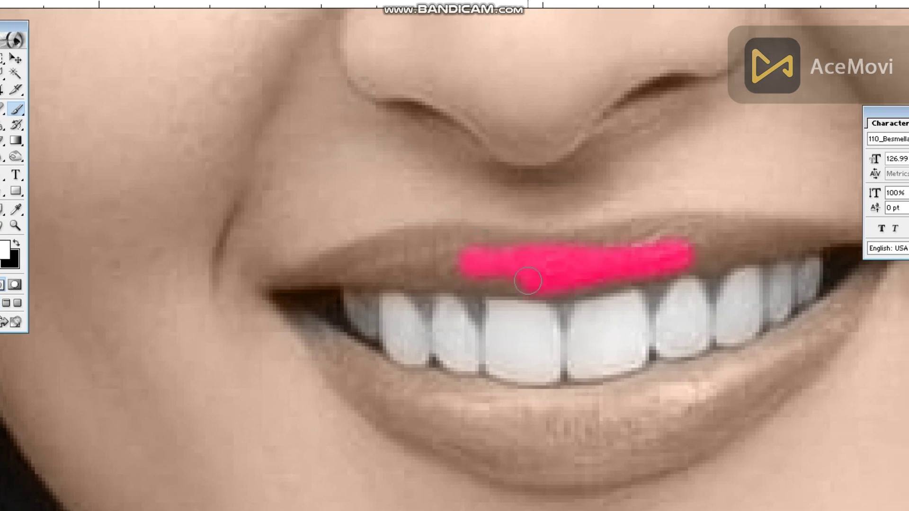
{"action": "mouse_move", "coordinate": [628, 273]}
{"action": "left_mouse_down"}
{"action": "mouse_move", "coordinate": [627, 247]}
{"action": "mouse_move", "coordinate": [748, 237]}
{"action": "mouse_move", "coordinate": [709, 278]}
{"action": "left_mouse_up"}
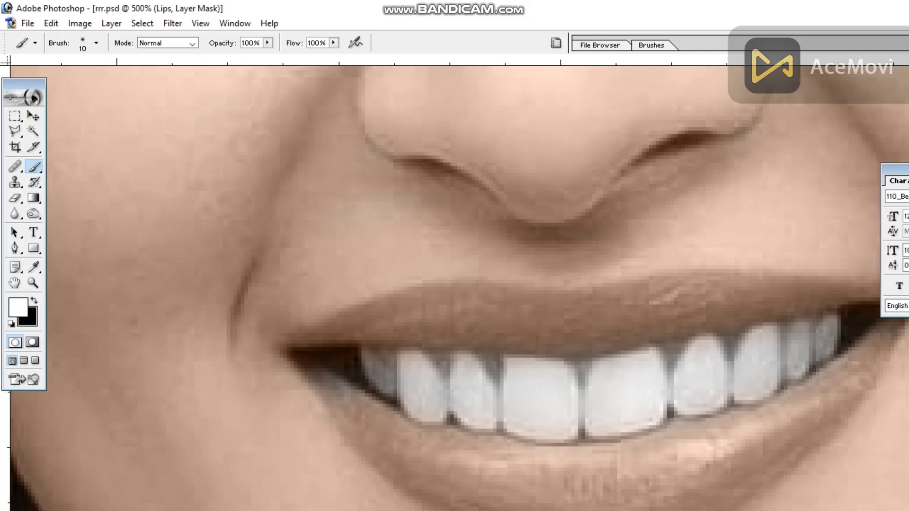
Set the brush opacity to 29% and paint the upper lip on the Lips mask from corner to corner
{"action": "left_click", "coordinate": [268, 42]}
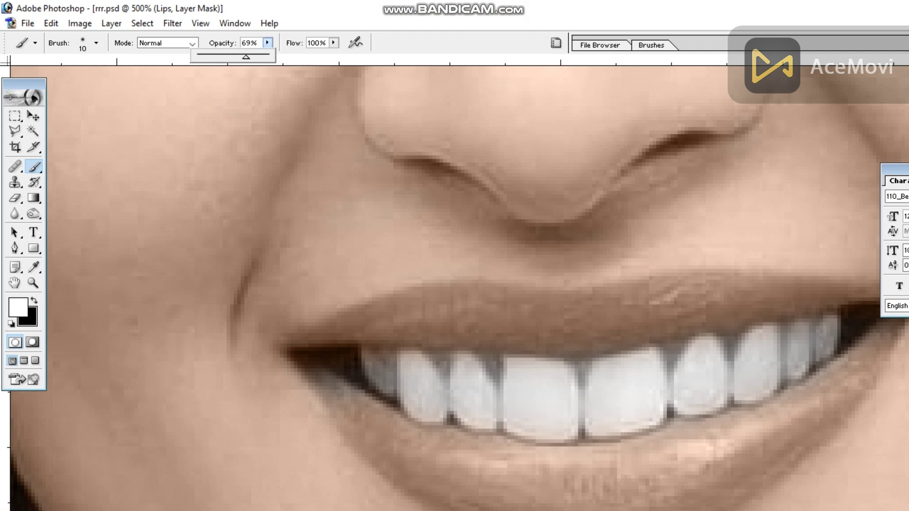
{"action": "left_click_drag", "start_coordinate": [533, 326], "coordinate": [667, 307]}
{"action": "mouse_move", "coordinate": [569, 335]}
{"action": "left_mouse_down"}
{"action": "mouse_move", "coordinate": [661, 327]}
{"action": "mouse_move", "coordinate": [683, 302]}
{"action": "left_mouse_up"}
{"action": "mouse_move", "coordinate": [605, 280]}
{"action": "left_mouse_down"}
{"action": "mouse_move", "coordinate": [727, 281]}
{"action": "mouse_move", "coordinate": [664, 304]}
{"action": "mouse_move", "coordinate": [765, 287]}
{"action": "mouse_move", "coordinate": [568, 311]}
{"action": "left_mouse_up"}
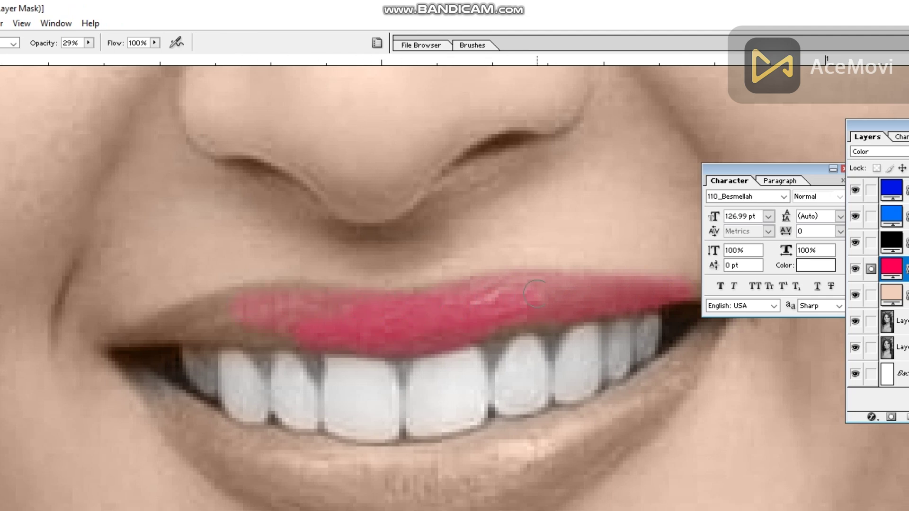
{"action": "mouse_move", "coordinate": [461, 332]}
{"action": "left_mouse_down"}
{"action": "mouse_move", "coordinate": [379, 344]}
{"action": "mouse_move", "coordinate": [141, 340]}
{"action": "left_mouse_up"}
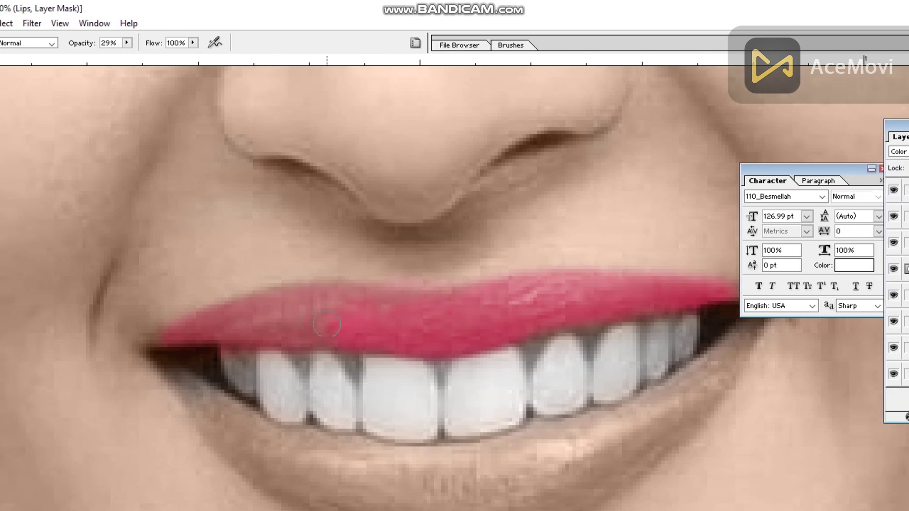
Touch up the upper lip at its viewer's-left end and paint the whole lower lip on the Lips mask
{"action": "mouse_move", "coordinate": [243, 320]}
{"action": "left_mouse_down"}
{"action": "mouse_move", "coordinate": [154, 349]}
{"action": "mouse_move", "coordinate": [229, 430]}
{"action": "left_mouse_up"}
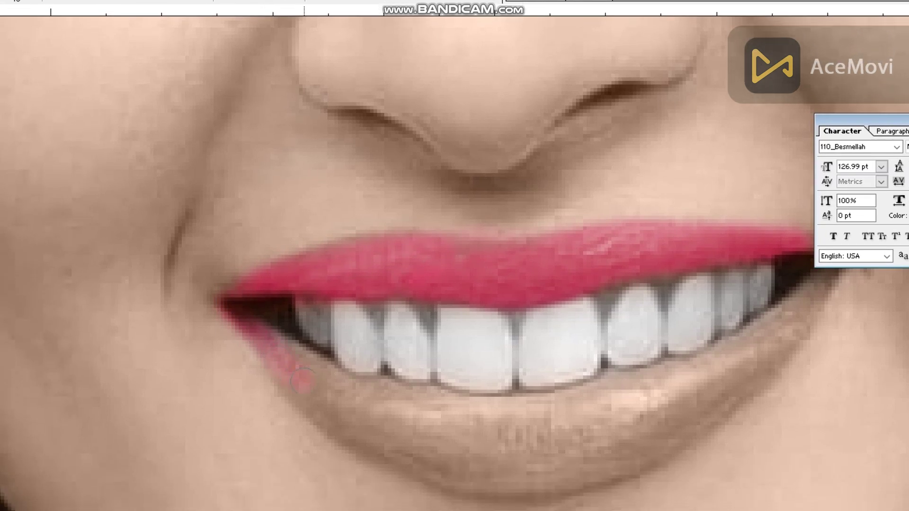
{"action": "left_click_drag", "start_coordinate": [303, 380], "coordinate": [290, 359]}
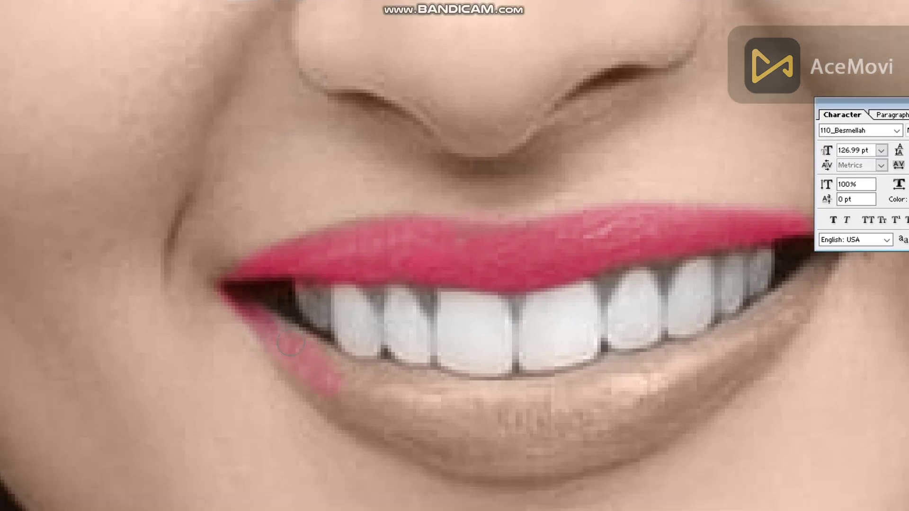
{"action": "mouse_move", "coordinate": [347, 378]}
{"action": "left_mouse_down"}
{"action": "mouse_move", "coordinate": [402, 428]}
{"action": "mouse_move", "coordinate": [372, 392]}
{"action": "left_mouse_up"}
{"action": "mouse_move", "coordinate": [433, 328]}
{"action": "left_mouse_down"}
{"action": "mouse_move", "coordinate": [571, 349]}
{"action": "mouse_move", "coordinate": [518, 330]}
{"action": "mouse_move", "coordinate": [610, 325]}
{"action": "mouse_move", "coordinate": [508, 326]}
{"action": "mouse_move", "coordinate": [443, 314]}
{"action": "mouse_move", "coordinate": [633, 311]}
{"action": "left_mouse_up"}
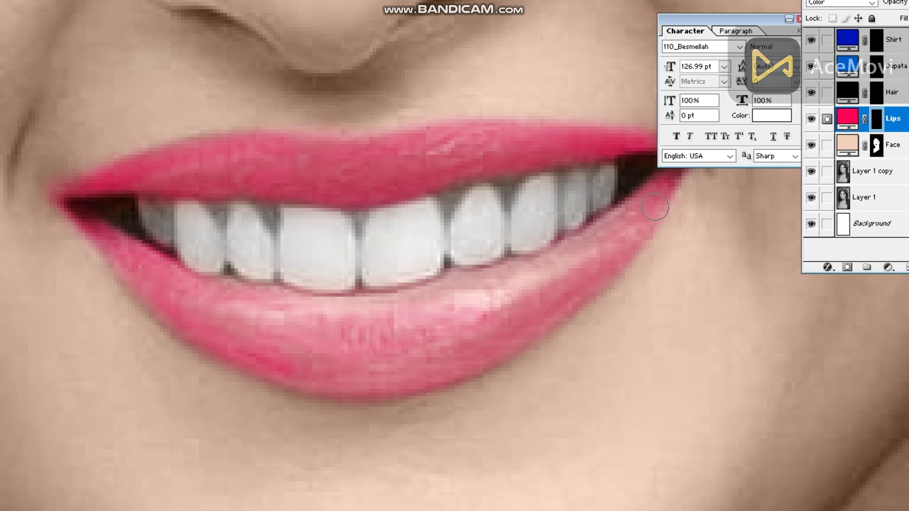
{"action": "scroll", "coordinate": [330, 231], "scroll_direction": "down", "scroll_amount": 10}
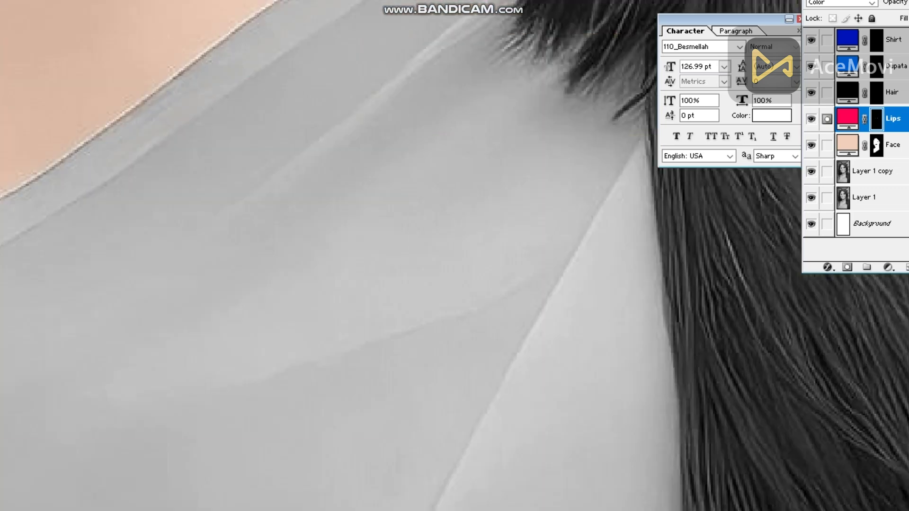
{"action": "scroll", "coordinate": [383, 184], "scroll_direction": "up", "scroll_amount": 5}
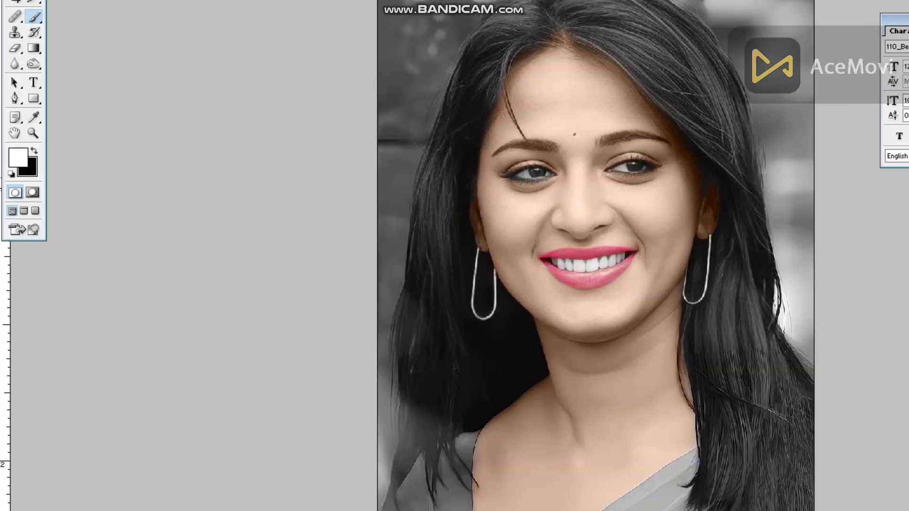
Paint the gum areas between the upper teeth and the gaps along the lower lip with a 7-pixel brush on the Lips mask
{"action": "key", "text": "z"}
{"action": "left_click_drag", "start_coordinate": [632, 279], "coordinate": [637, 284]}
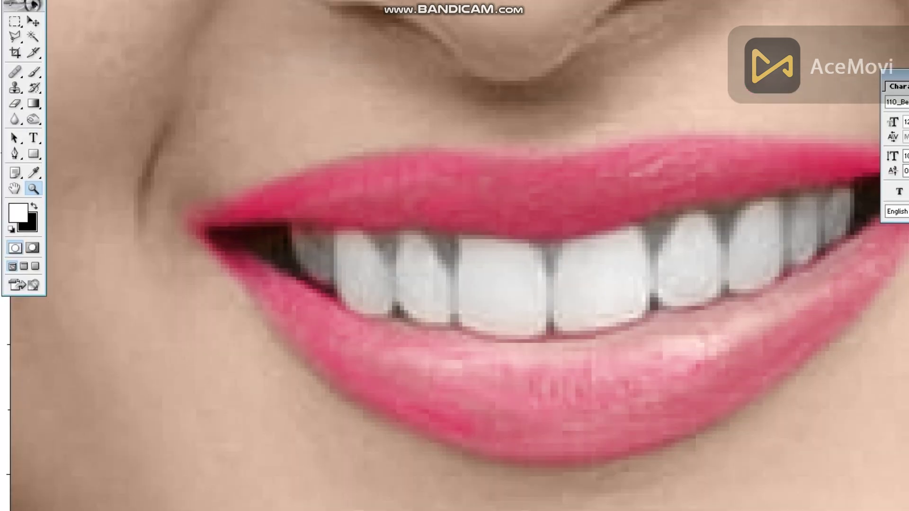
{"action": "key", "text": "b"}
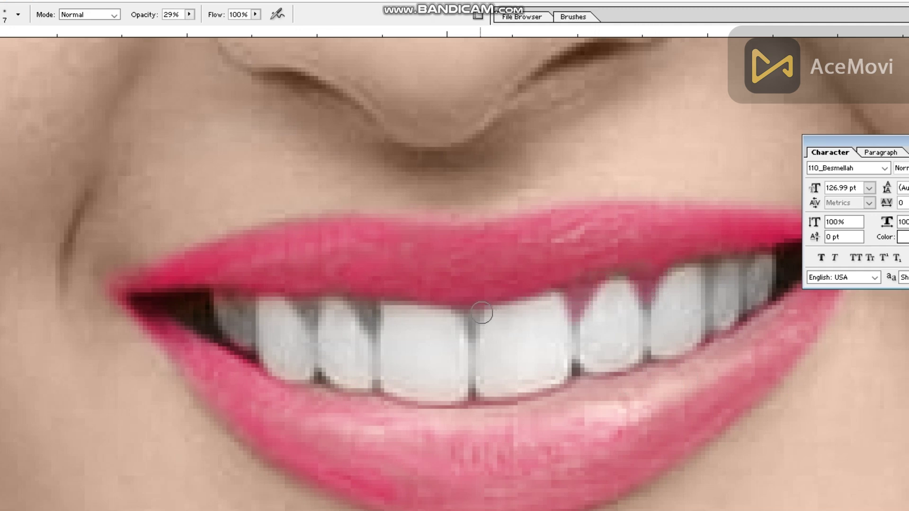
{"action": "left_click_drag", "start_coordinate": [375, 304], "coordinate": [365, 325]}
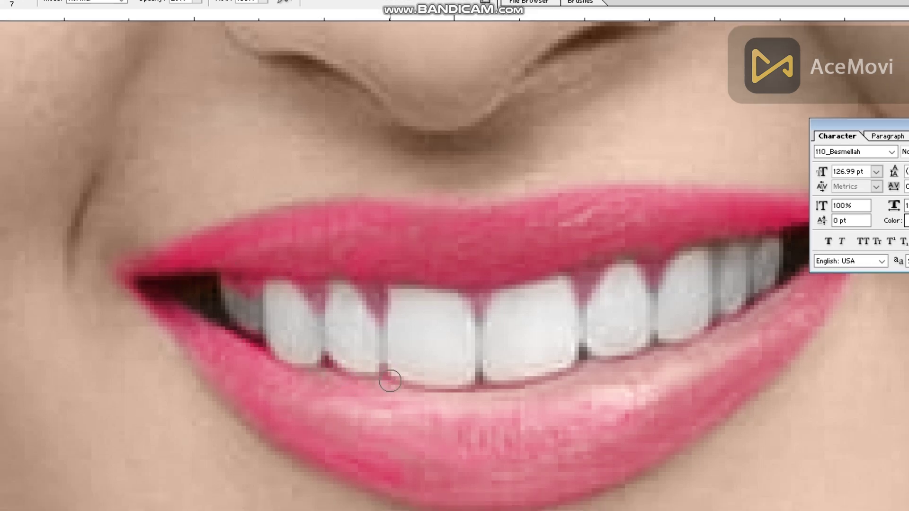
{"action": "left_click_drag", "start_coordinate": [587, 347], "coordinate": [586, 351]}
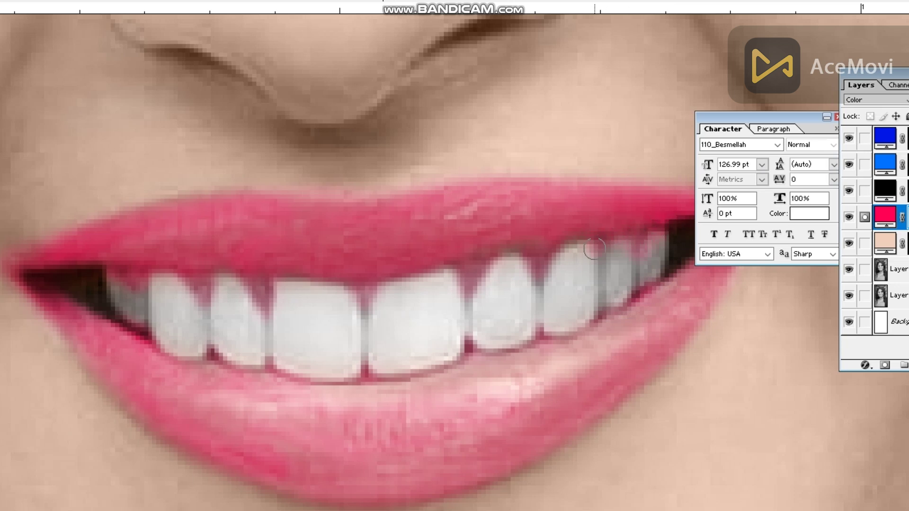
Examine the coloured lips and gums within the whole portrait
{"action": "key", "text": "ctrl+minus"}
{"action": "key", "text": "ctrl+minus"}
{"action": "key", "text": "ctrl+minus"}
{"action": "key", "text": "ctrl+minus"}
{"action": "key", "text": "ctrl+minus"}
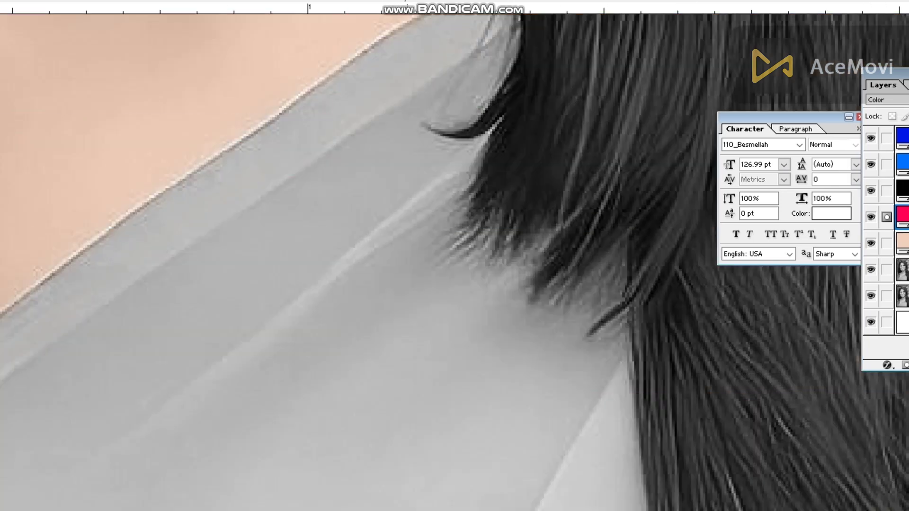
{"action": "key", "text": "ctrl+minus"}
{"action": "key", "text": "ctrl+plus"}
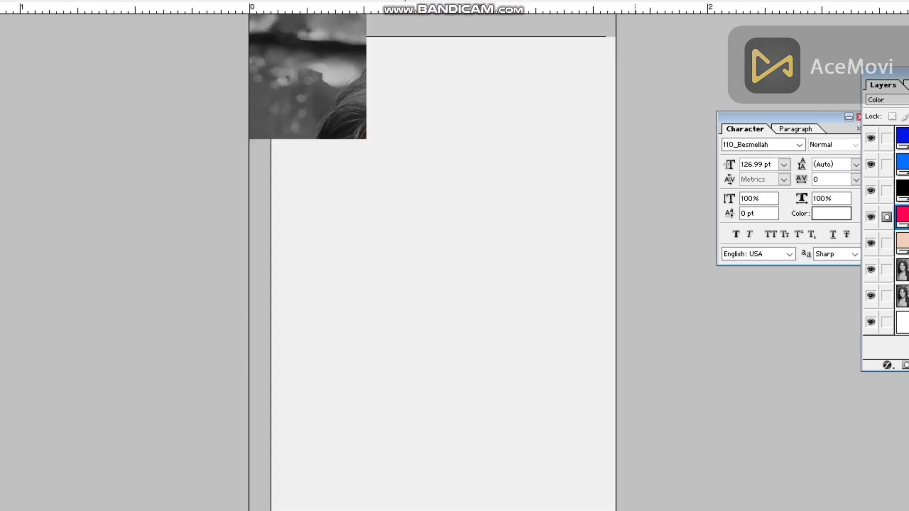
{"action": "key", "text": "ctrl+plus"}
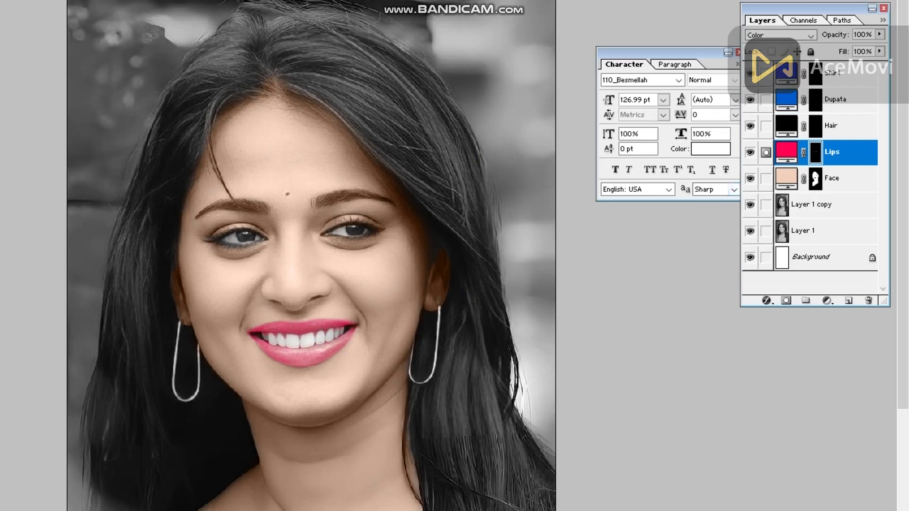
Select the Hair layer's mask and set the layer's blend mode to Color
{"action": "left_click", "coordinate": [831, 119]}
{"action": "left_click", "coordinate": [779, 137]}
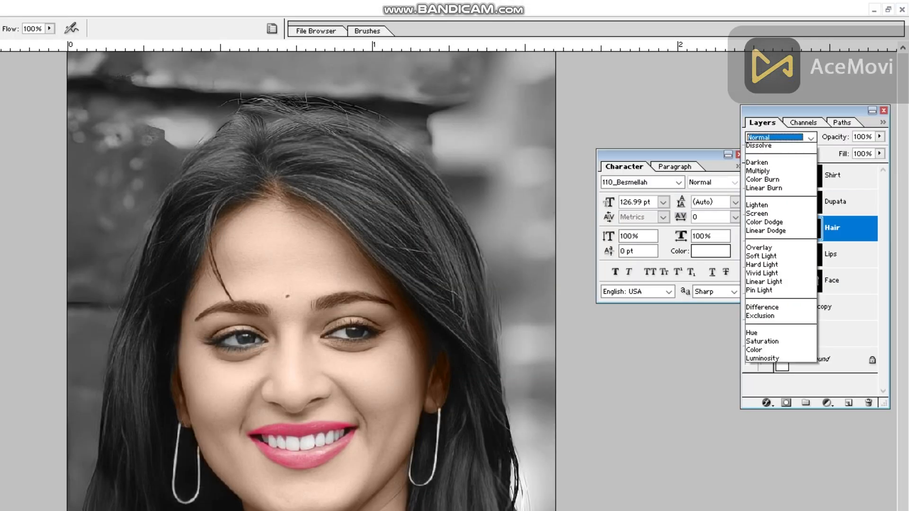
{"action": "left_click", "coordinate": [767, 360]}
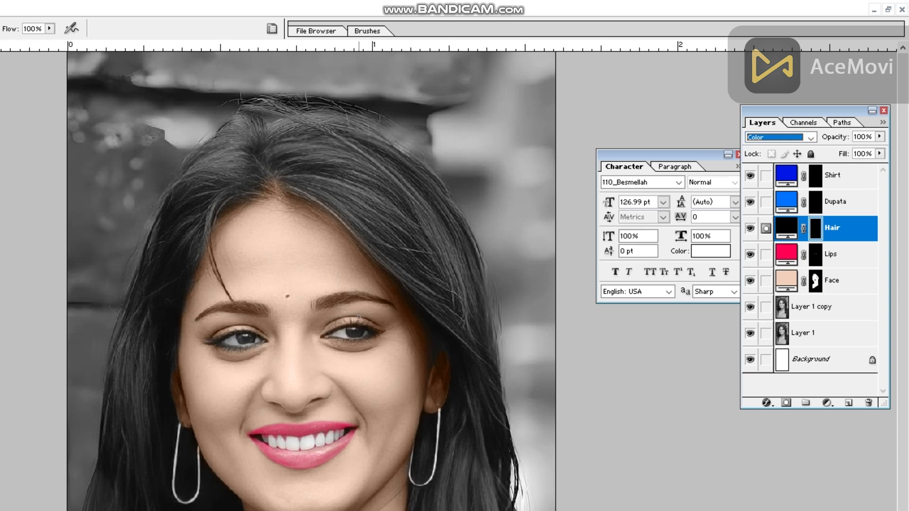
Ready the Brush tool for the Hair mask at the forehead hairline, enlarging it to 30 pixels
{"action": "left_click", "coordinate": [34, 269]}
{"action": "left_click_drag", "start_coordinate": [443, 126], "coordinate": [833, 510]}
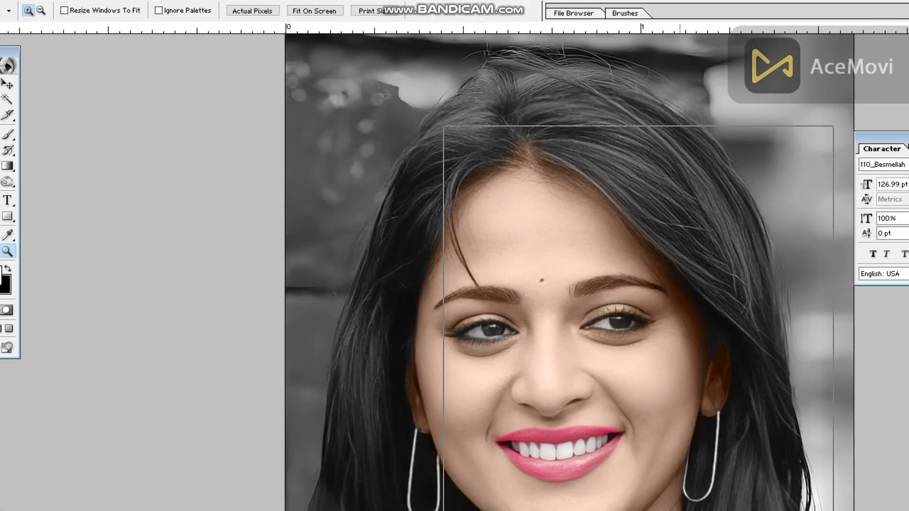
{"action": "scroll", "coordinate": [568, 236], "scroll_direction": "up", "scroll_amount": 5}
{"action": "right_click", "coordinate": [615, 221]}
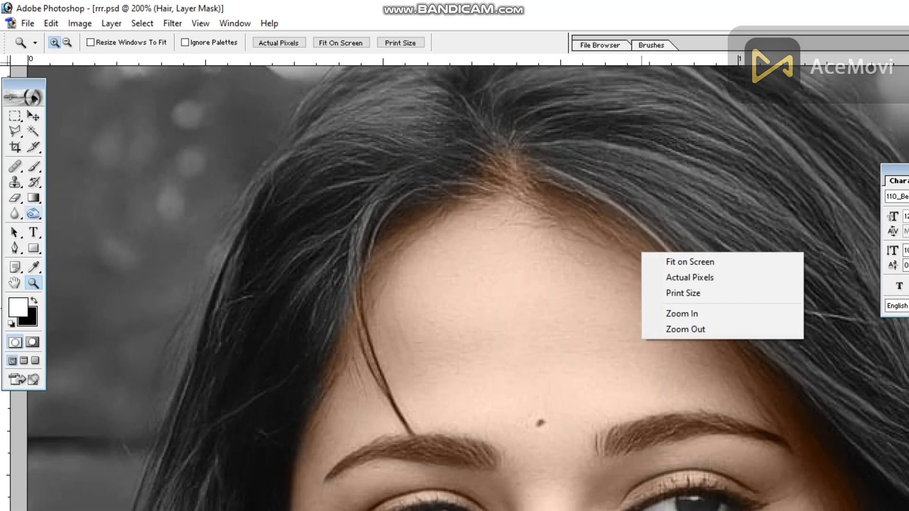
{"action": "key", "text": "Escape"}
{"action": "key", "text": "b"}
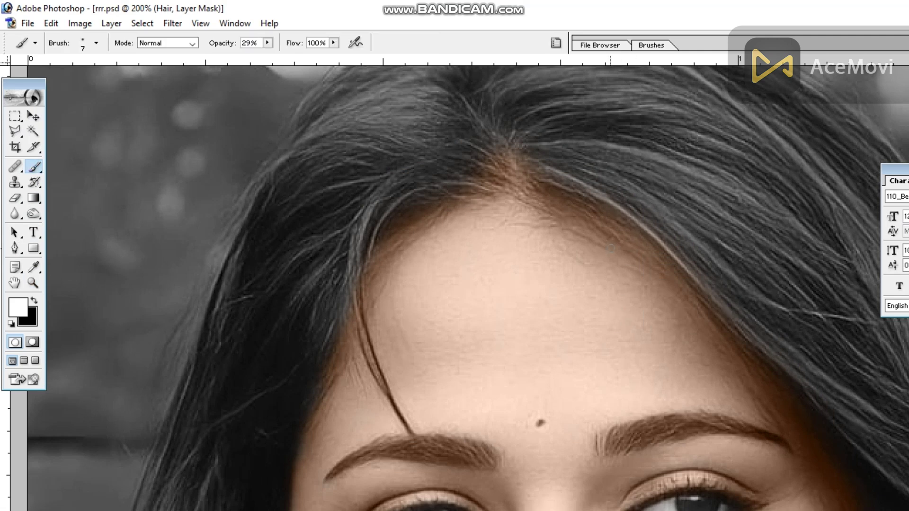
{"action": "key", "text": "bracketright"}
{"action": "key", "text": "bracketright"}
{"action": "key", "text": "bracketright"}
{"action": "key", "text": "bracketright"}
{"action": "key", "text": "bracketright"}
{"action": "key", "text": "bracketright"}
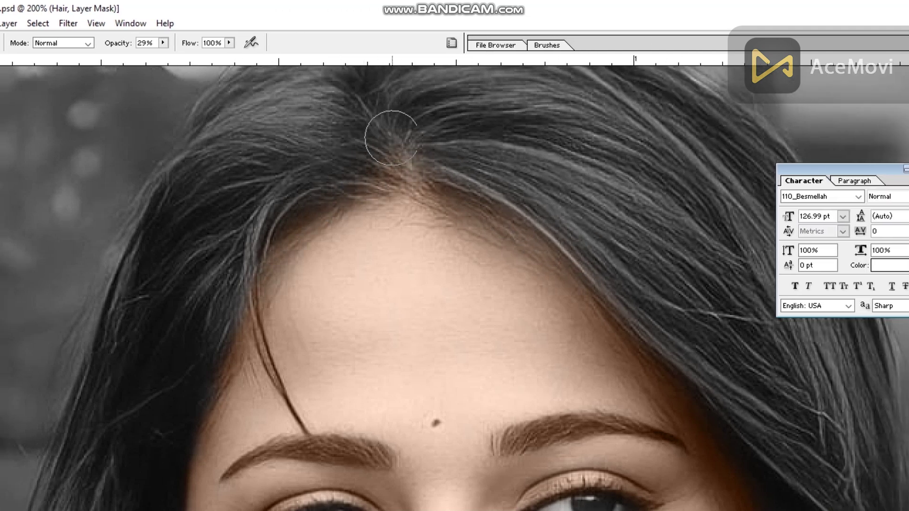
Set the brush opacity to 100% and paint both eyebrows on the Hair mask with a small brush
{"action": "scroll", "coordinate": [475, 189], "scroll_direction": "down", "scroll_amount": 3}
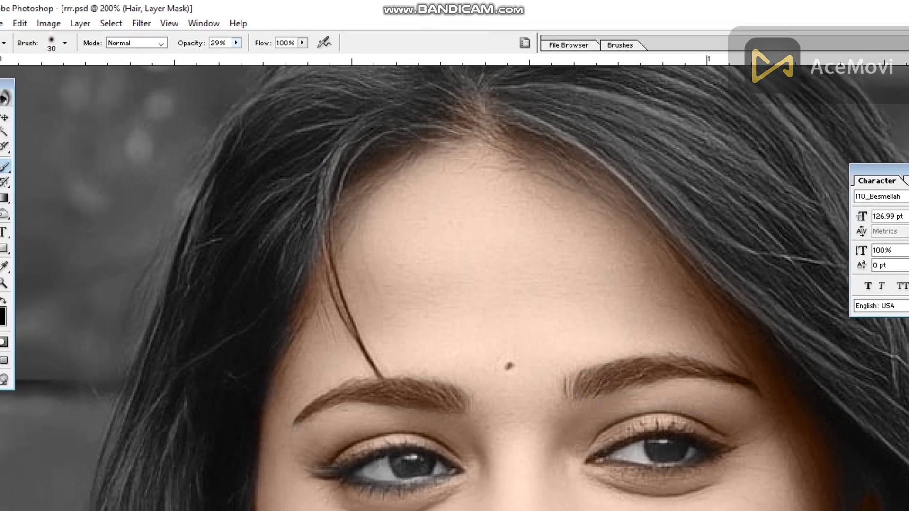
{"action": "left_click_drag", "start_coordinate": [163, 38], "coordinate": [170, 52]}
{"action": "left_click", "coordinate": [571, 407]}
{"action": "mouse_move", "coordinate": [583, 351]}
{"action": "left_mouse_down"}
{"action": "mouse_move", "coordinate": [658, 343]}
{"action": "mouse_move", "coordinate": [682, 354]}
{"action": "left_mouse_up"}
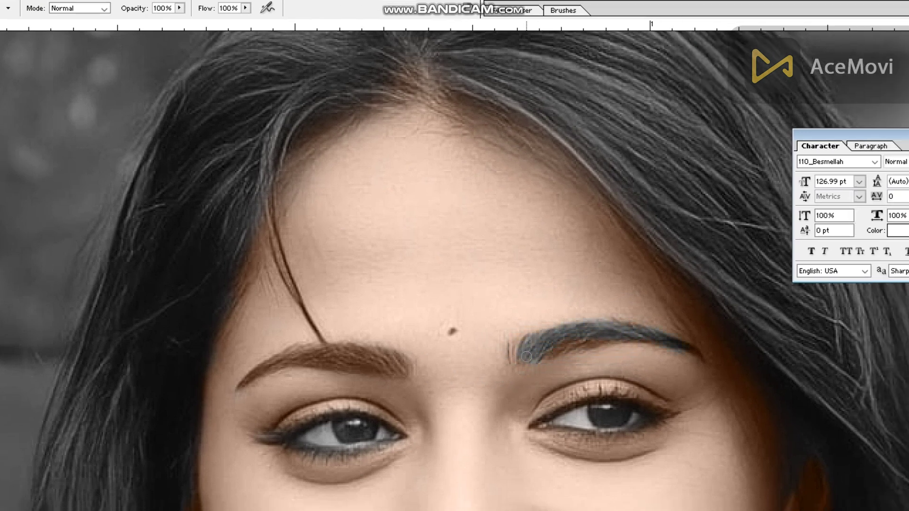
{"action": "left_click_drag", "start_coordinate": [406, 365], "coordinate": [329, 356]}
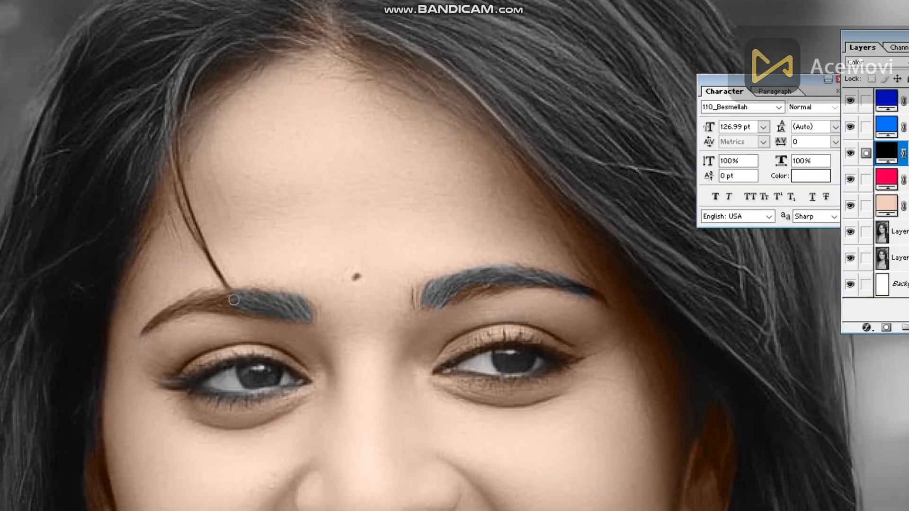
{"action": "left_click_drag", "start_coordinate": [233, 300], "coordinate": [142, 332]}
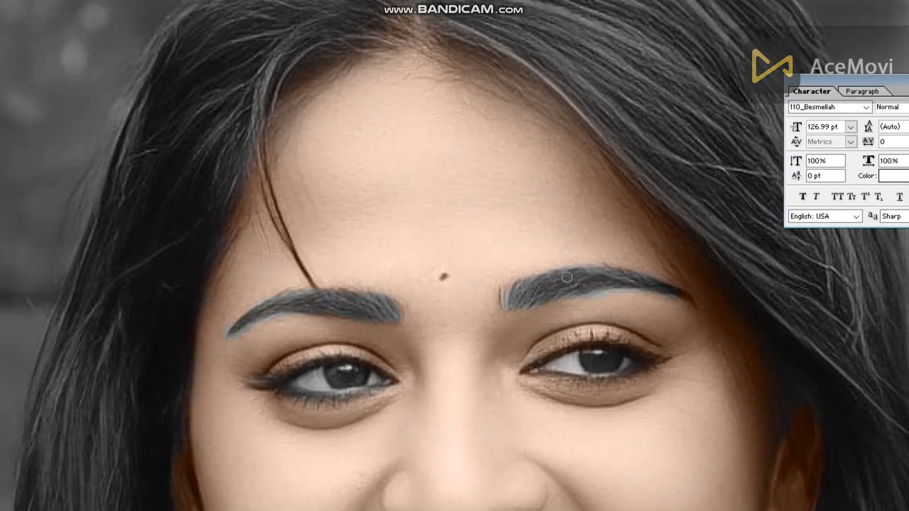
Trim the colour spilling around both eyebrows by painting black on the Hair layer's mask
{"action": "left_click", "coordinate": [10, 193]}
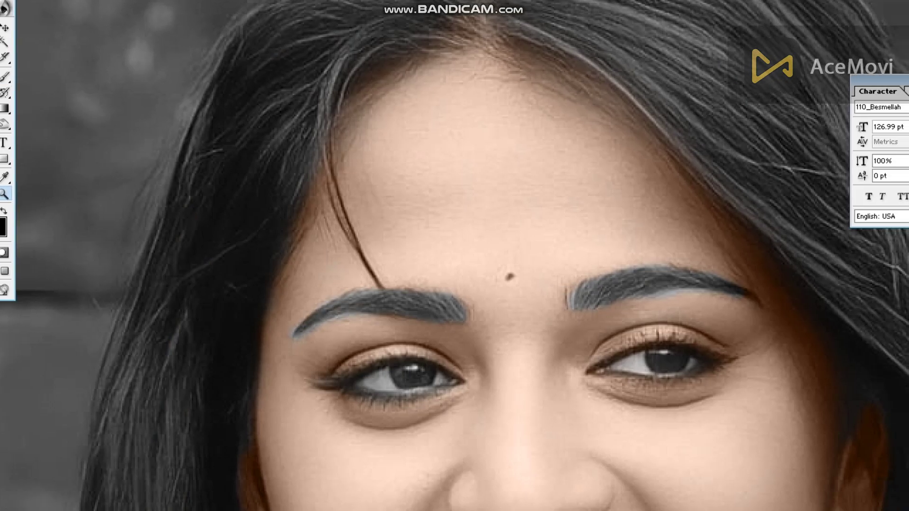
{"action": "left_click", "coordinate": [559, 288]}
{"action": "left_click", "coordinate": [519, 259]}
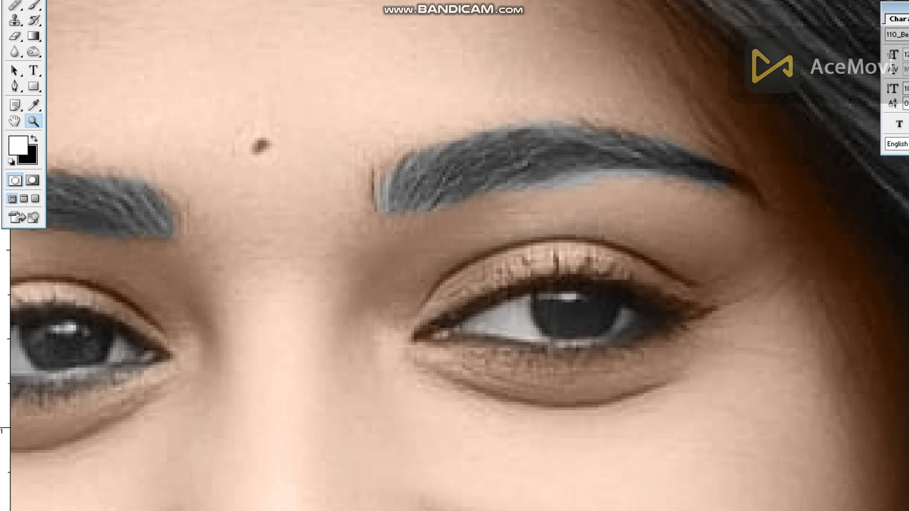
{"action": "key", "text": "x"}
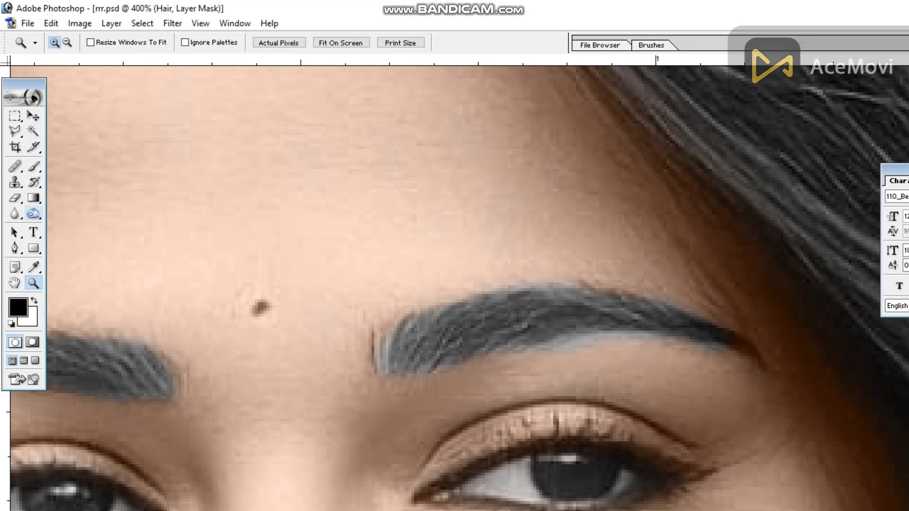
{"action": "left_click", "coordinate": [33, 5]}
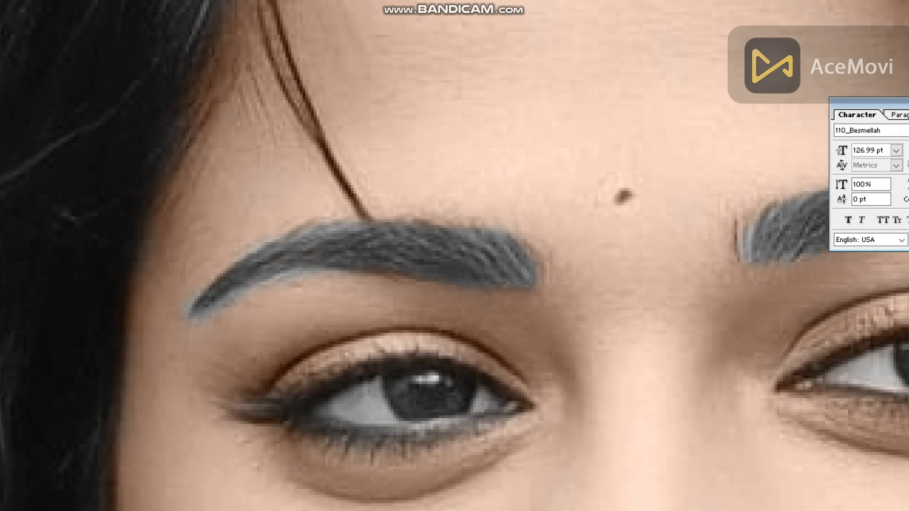
{"action": "left_click_drag", "start_coordinate": [378, 256], "coordinate": [526, 276]}
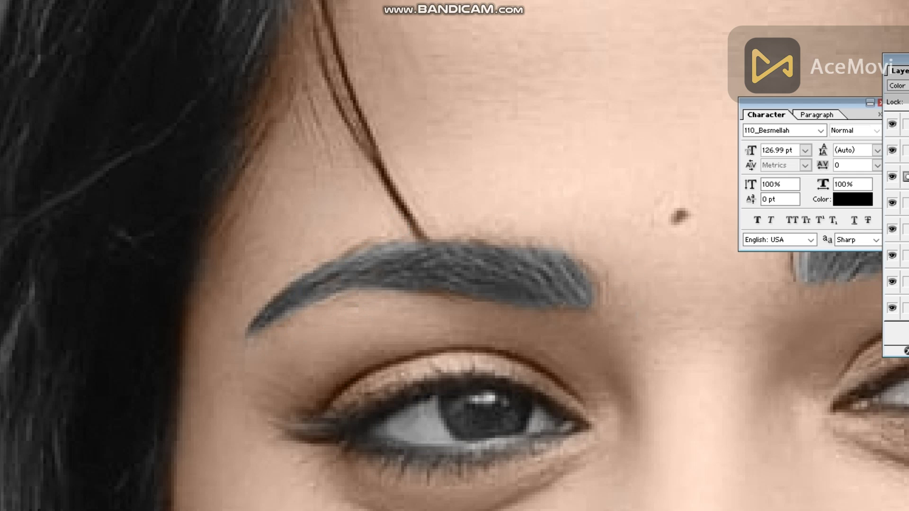
Examine the recoloured eyebrows within the whole portrait
{"action": "scroll", "coordinate": [455, 256], "scroll_direction": "down", "scroll_amount": 9}
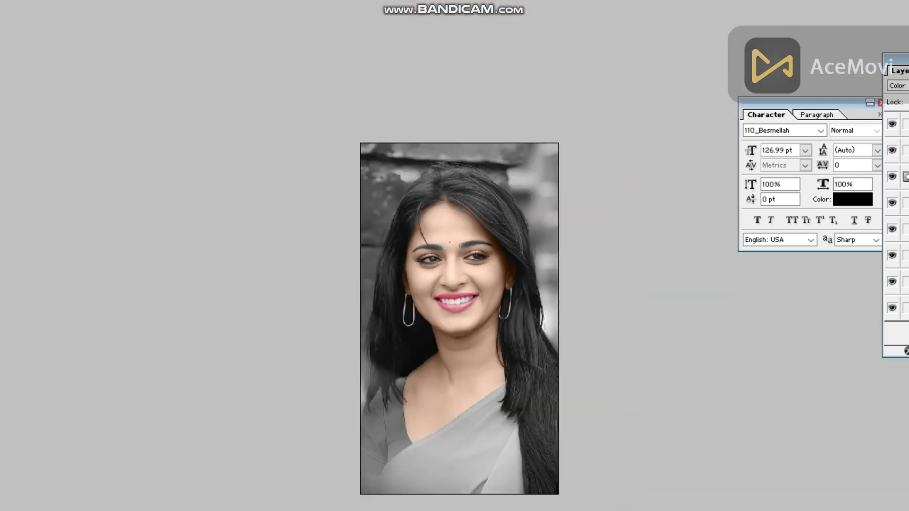
{"action": "scroll", "coordinate": [454, 265], "scroll_direction": "up", "scroll_amount": 5}
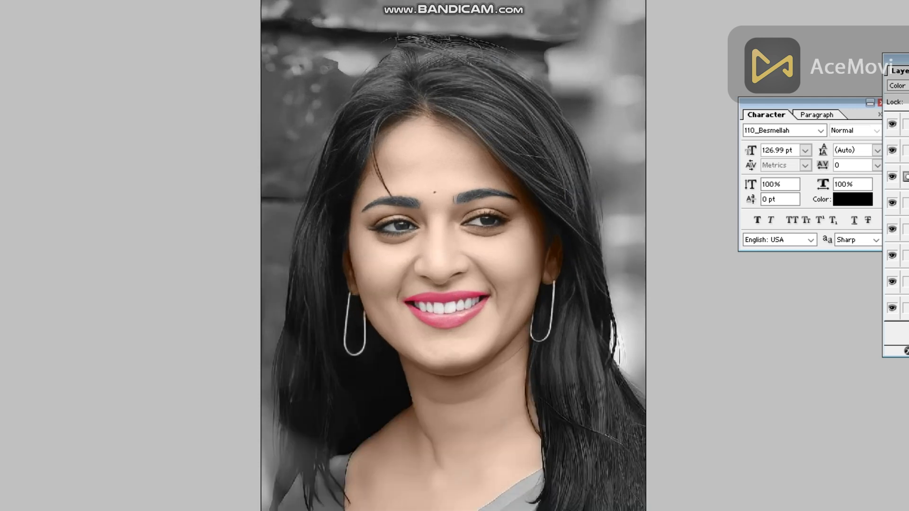
{"action": "scroll", "coordinate": [454, 255], "scroll_direction": "up", "scroll_amount": 2}
{"action": "scroll", "coordinate": [453, 255], "scroll_direction": "down", "scroll_amount": 4}
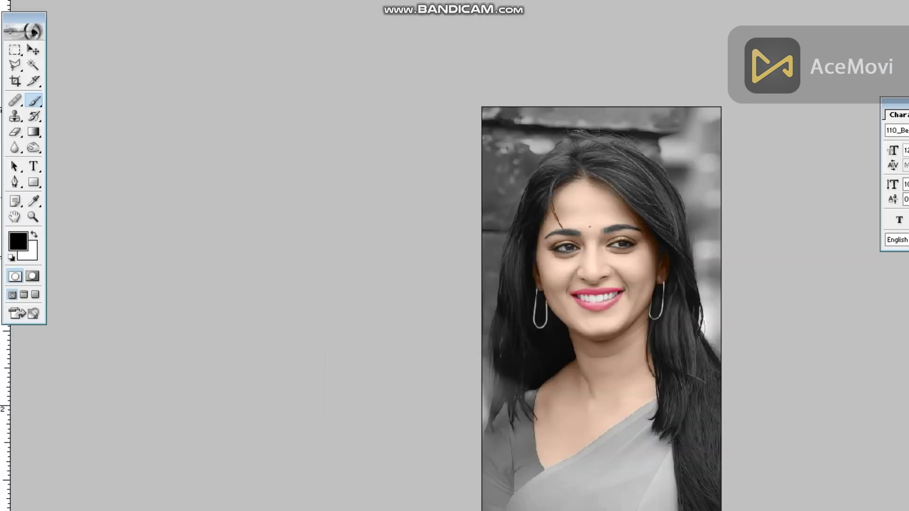
{"action": "key", "text": "z"}
{"action": "left_click_drag", "start_coordinate": [519, 313], "coordinate": [720, 510]}
{"action": "left_click_drag", "start_coordinate": [519, 149], "coordinate": [519, 150]}
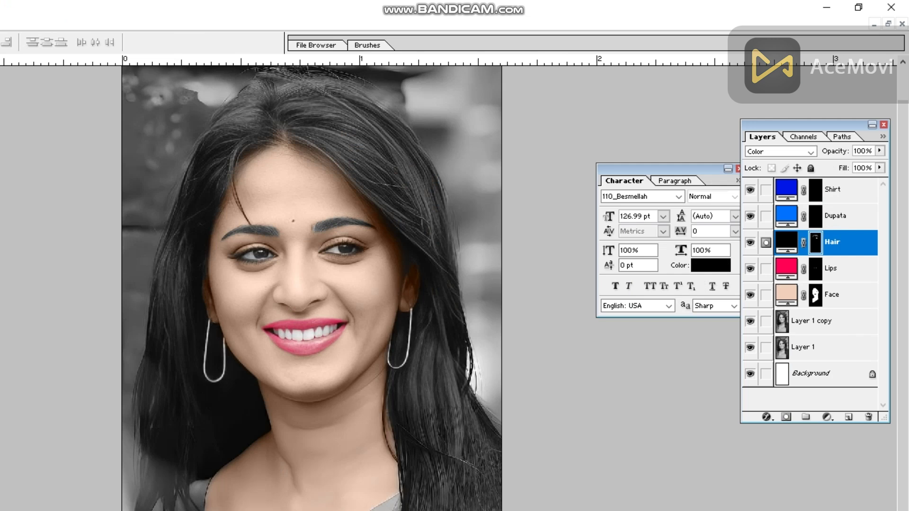
Select the Layer 1 copy layer and set its blend mode to Color
{"action": "left_click", "coordinate": [837, 216]}
{"action": "left_click", "coordinate": [811, 152]}
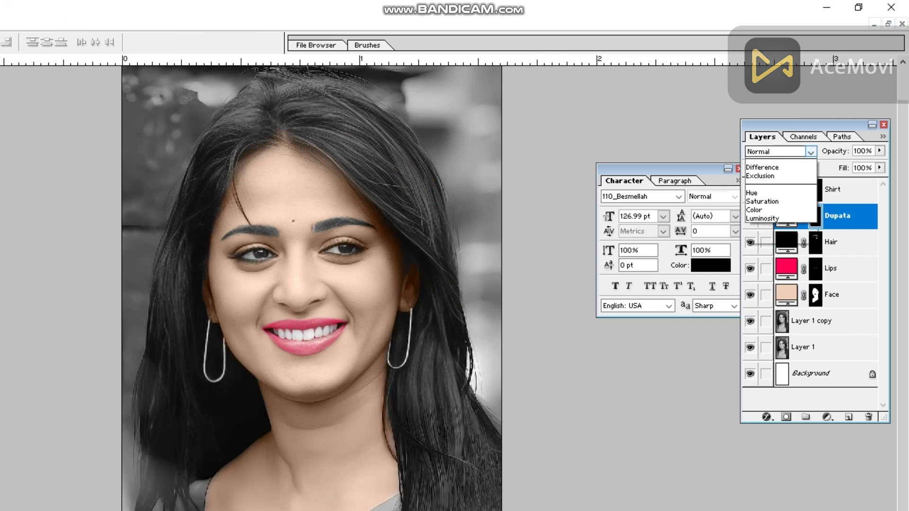
{"action": "left_click", "coordinate": [781, 375]}
{"action": "left_click", "coordinate": [816, 87]}
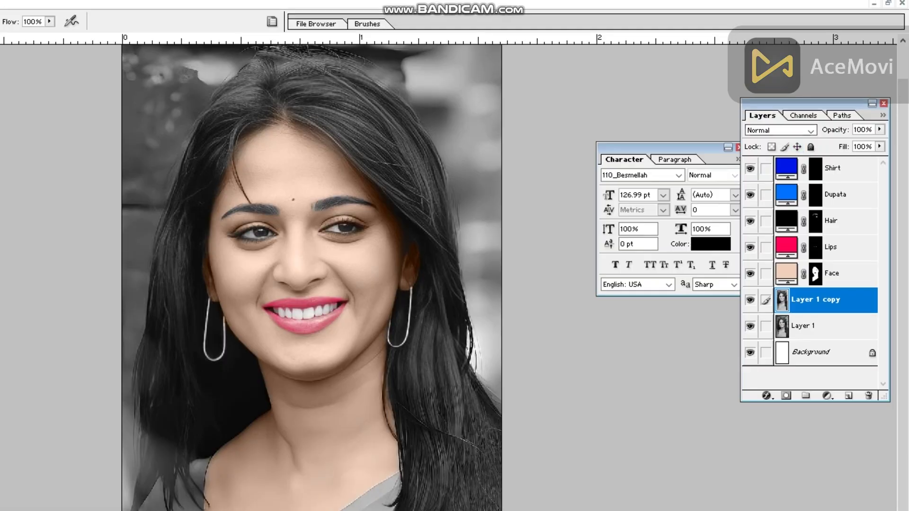
{"action": "left_click", "coordinate": [811, 130]}
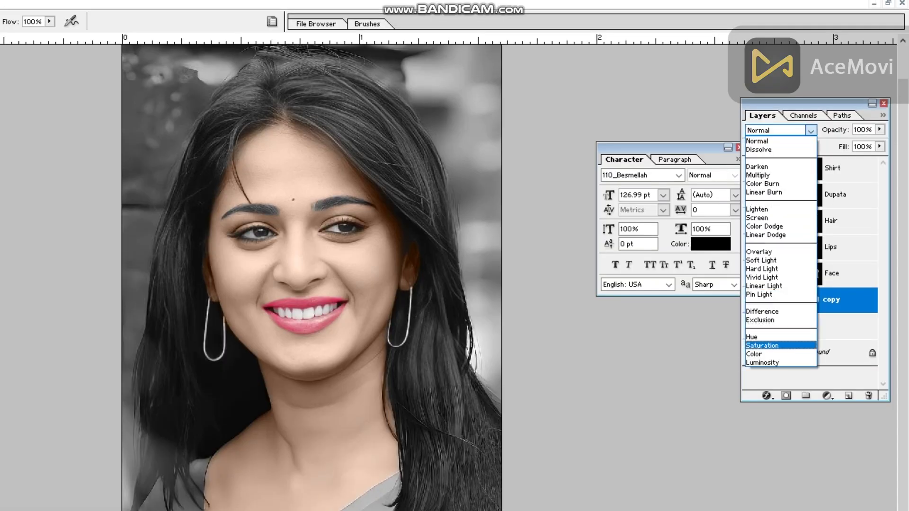
{"action": "left_click", "coordinate": [767, 354]}
Paint the dupata with dark blue directly on Layer 1 copy, covering the cloth across the shoulder and chest
{"action": "mouse_move", "coordinate": [321, 369]}
{"action": "left_mouse_down"}
{"action": "mouse_move", "coordinate": [270, 392]}
{"action": "mouse_move", "coordinate": [329, 364]}
{"action": "mouse_move", "coordinate": [330, 346]}
{"action": "mouse_move", "coordinate": [228, 413]}
{"action": "mouse_move", "coordinate": [226, 452]}
{"action": "left_mouse_up"}
{"action": "mouse_move", "coordinate": [359, 454]}
{"action": "left_mouse_down"}
{"action": "mouse_move", "coordinate": [396, 397]}
{"action": "mouse_move", "coordinate": [467, 340]}
{"action": "mouse_move", "coordinate": [448, 392]}
{"action": "mouse_move", "coordinate": [406, 423]}
{"action": "mouse_move", "coordinate": [450, 403]}
{"action": "mouse_move", "coordinate": [383, 468]}
{"action": "mouse_move", "coordinate": [472, 412]}
{"action": "mouse_move", "coordinate": [492, 363]}
{"action": "mouse_move", "coordinate": [501, 442]}
{"action": "left_mouse_up"}
{"action": "mouse_move", "coordinate": [460, 329]}
{"action": "left_mouse_down"}
{"action": "mouse_move", "coordinate": [443, 315]}
{"action": "mouse_move", "coordinate": [465, 286]}
{"action": "mouse_move", "coordinate": [451, 280]}
{"action": "mouse_move", "coordinate": [272, 392]}
{"action": "mouse_move", "coordinate": [236, 433]}
{"action": "mouse_move", "coordinate": [227, 462]}
{"action": "left_mouse_up"}
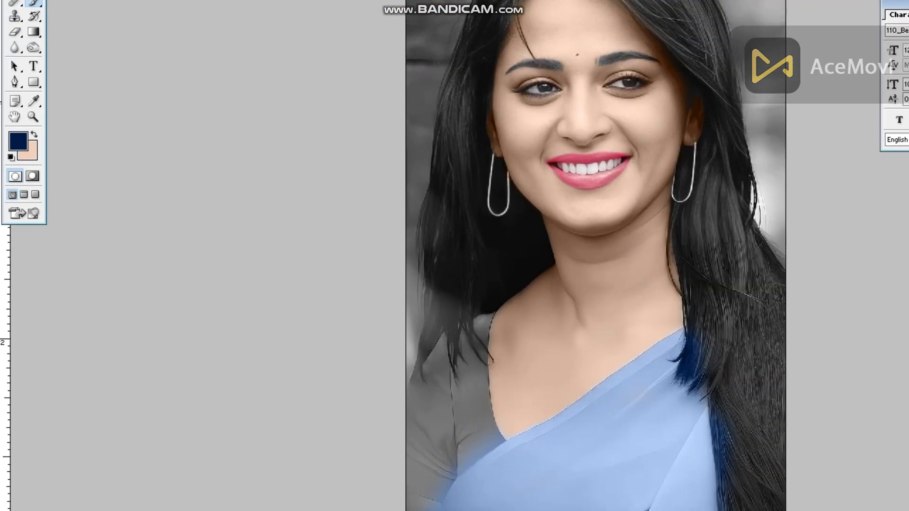
Set the foreground colour to white (FFFFFF) and the background colour to black (000000)
{"action": "double_click", "coordinate": [33, 48]}
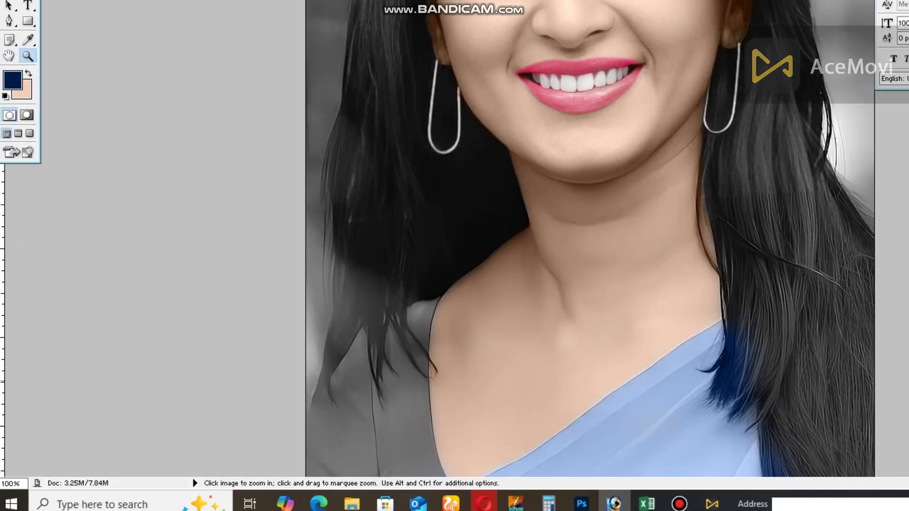
{"action": "left_click_drag", "start_coordinate": [504, 59], "coordinate": [825, 360]}
{"action": "left_click", "coordinate": [670, 401]}
{"action": "left_click", "coordinate": [669, 401]}
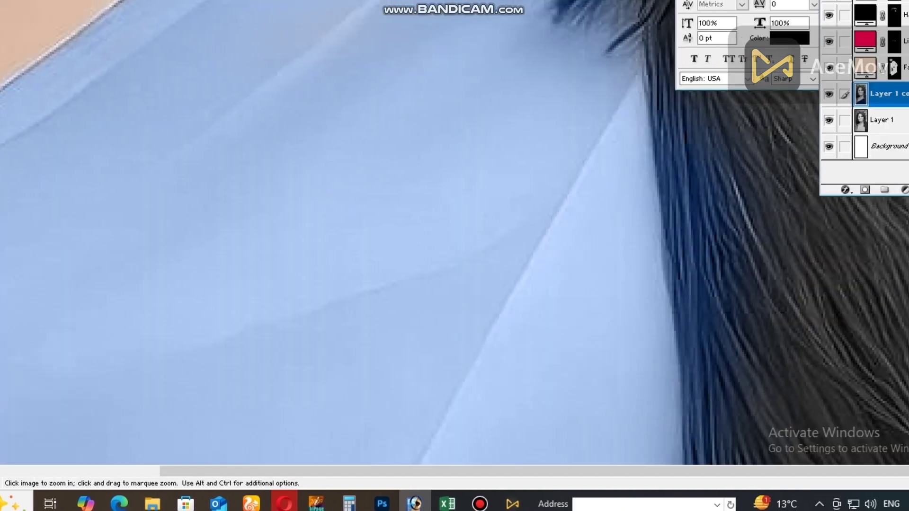
{"action": "left_click_drag", "start_coordinate": [667, 137], "coordinate": [639, 422]}
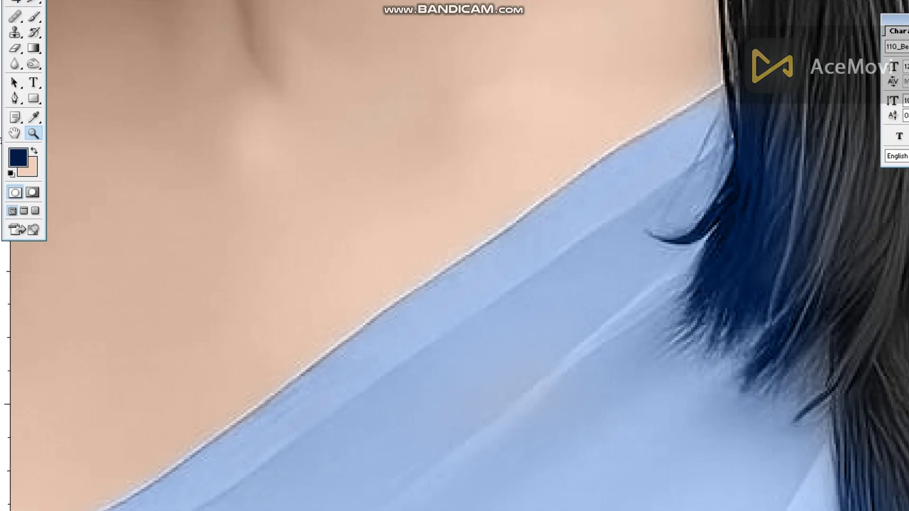
{"action": "left_click", "coordinate": [18, 158]}
{"action": "left_click_drag", "start_coordinate": [678, 129], "coordinate": [473, 67]}
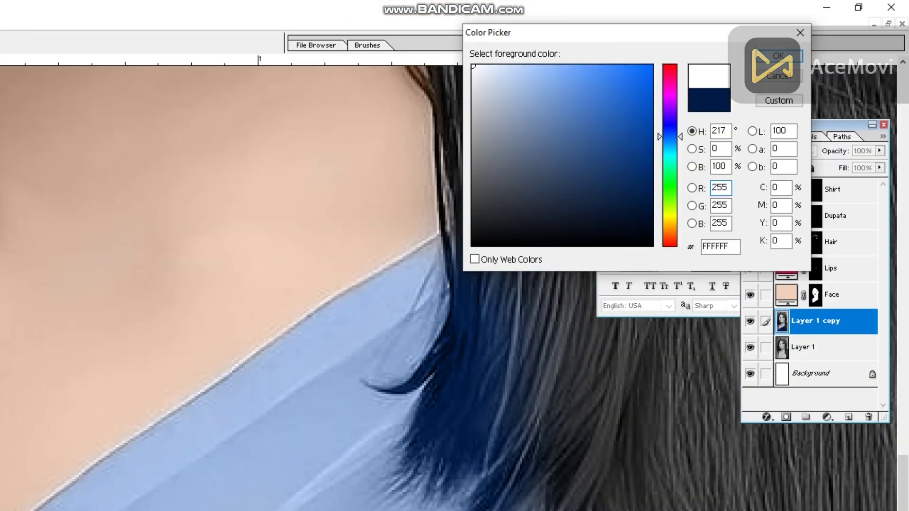
{"action": "key", "text": "Return"}
{"action": "type", "text": "0"}
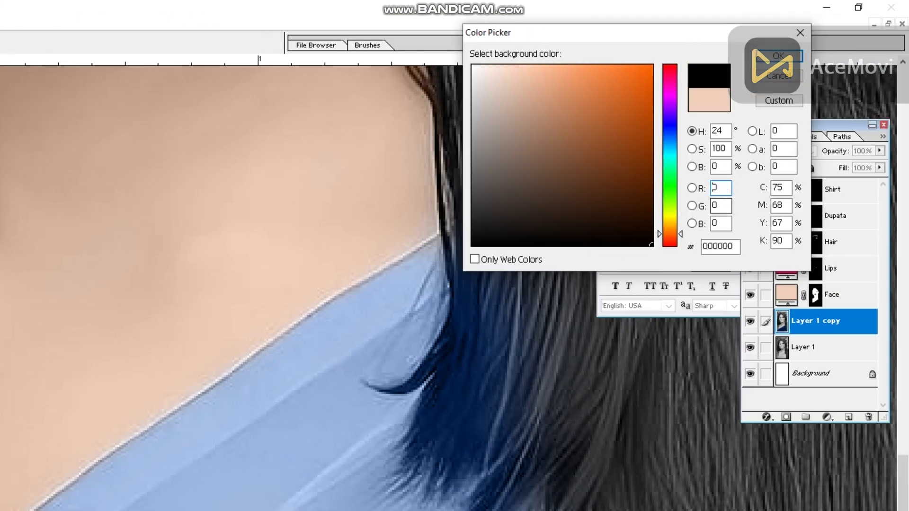
{"action": "key", "text": "Return"}
Paint black with a smaller brush over the hair ends beside the dupata to remove the blue spill
{"action": "key", "text": "x"}
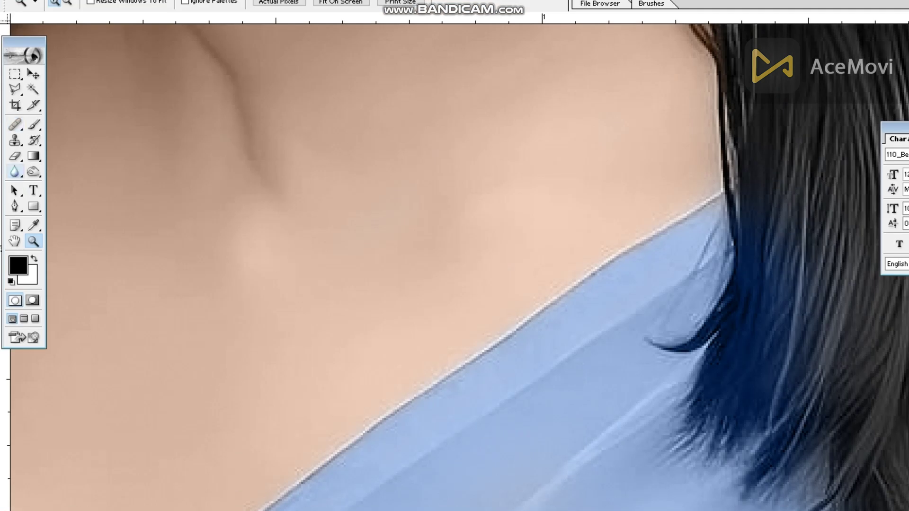
{"action": "left_click", "coordinate": [33, 127]}
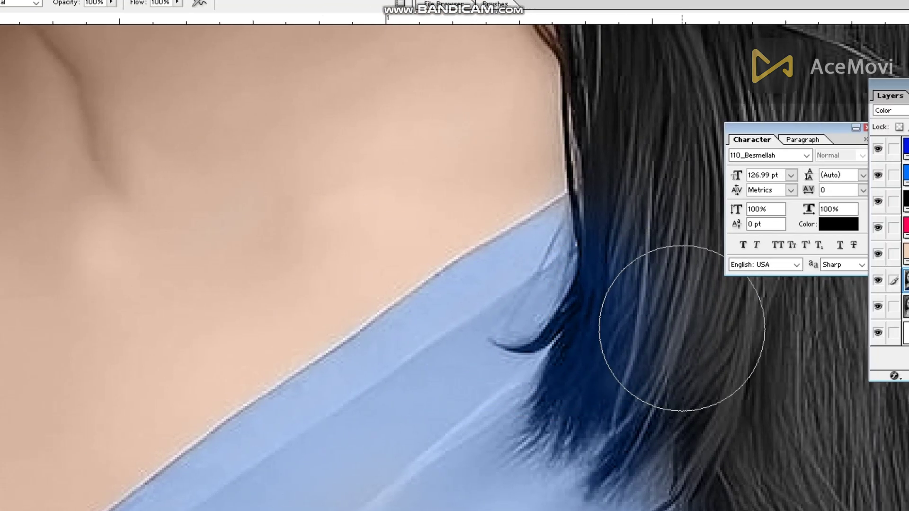
{"action": "key", "text": "bracketleft"}
{"action": "mouse_move", "coordinate": [682, 328]}
{"action": "left_mouse_down"}
{"action": "mouse_move", "coordinate": [674, 237]}
{"action": "mouse_move", "coordinate": [658, 214]}
{"action": "mouse_move", "coordinate": [610, 374]}
{"action": "left_mouse_up"}
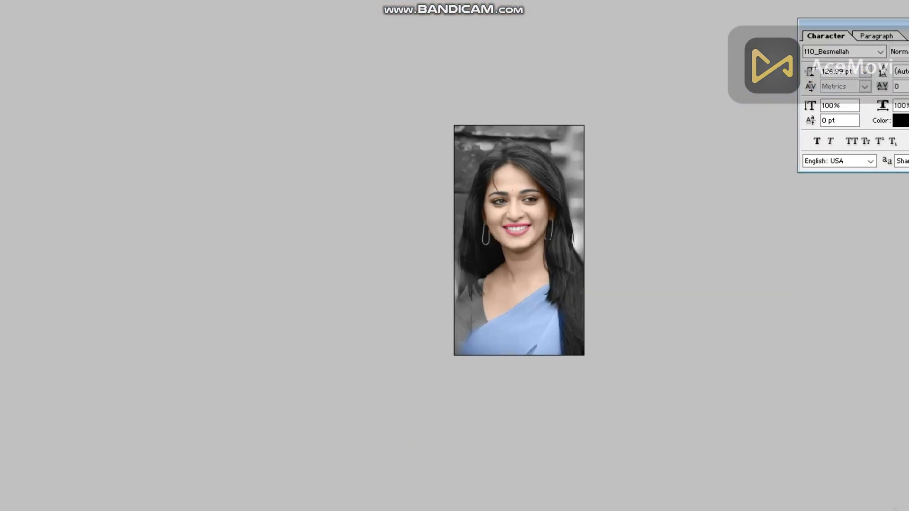
Select the Shirt layer's mask and set the layer's blend mode to Color
{"action": "key", "text": "ctrl+plus"}
{"action": "key", "text": "ctrl+plus"}
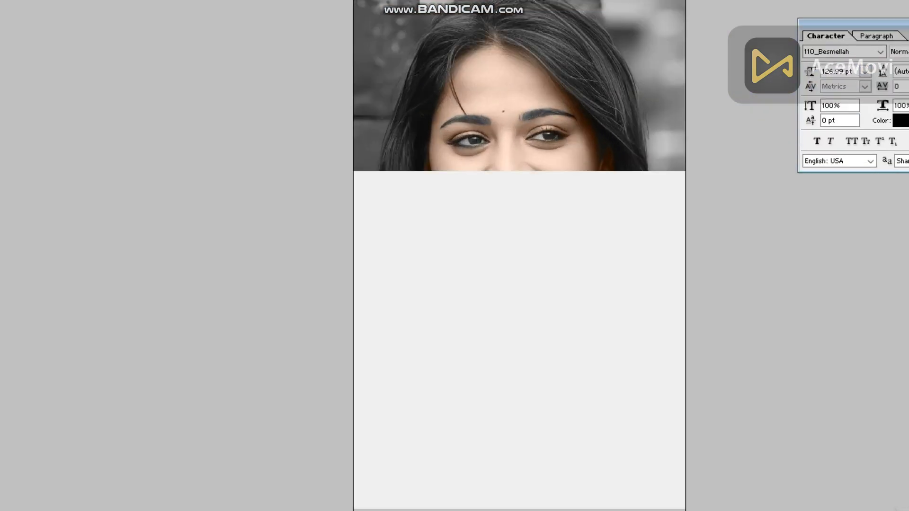
{"action": "scroll", "coordinate": [520, 256], "scroll_direction": "up", "scroll_amount": 1}
{"action": "left_click", "coordinate": [834, 124]}
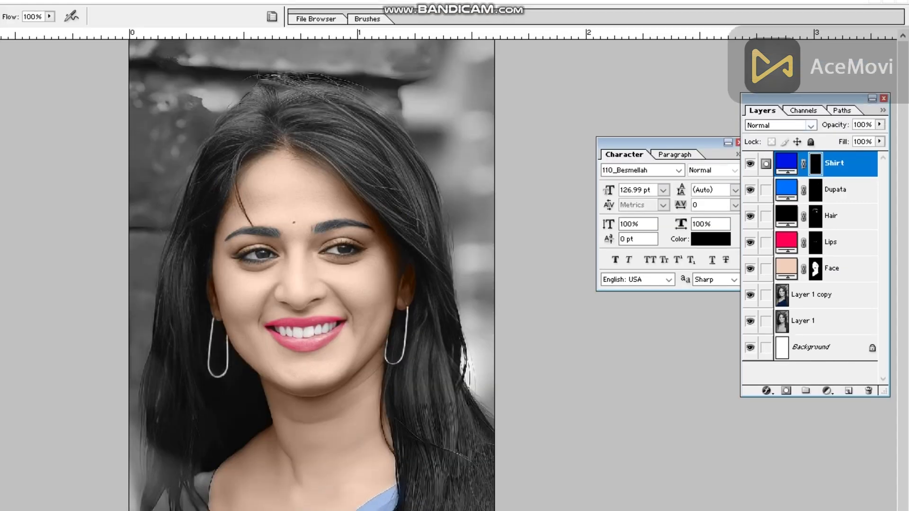
{"action": "left_click", "coordinate": [810, 125]}
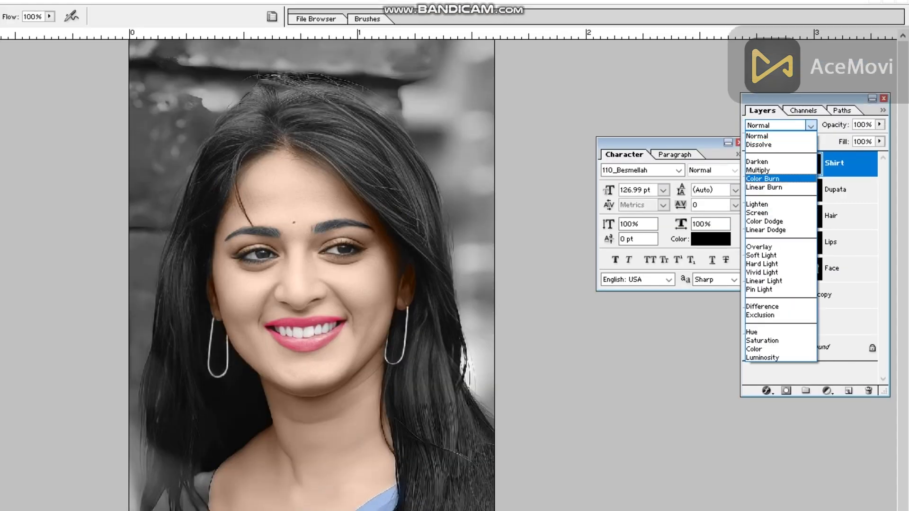
{"action": "left_click", "coordinate": [754, 348]}
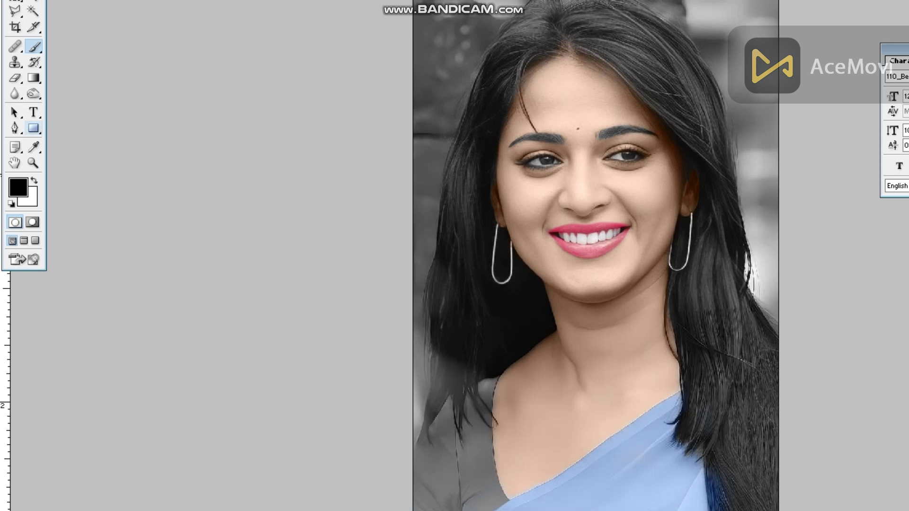
Paint the shirt's sleeve and shoulder white on the Shirt mask with a 40-pixel brush
{"action": "key", "text": "z"}
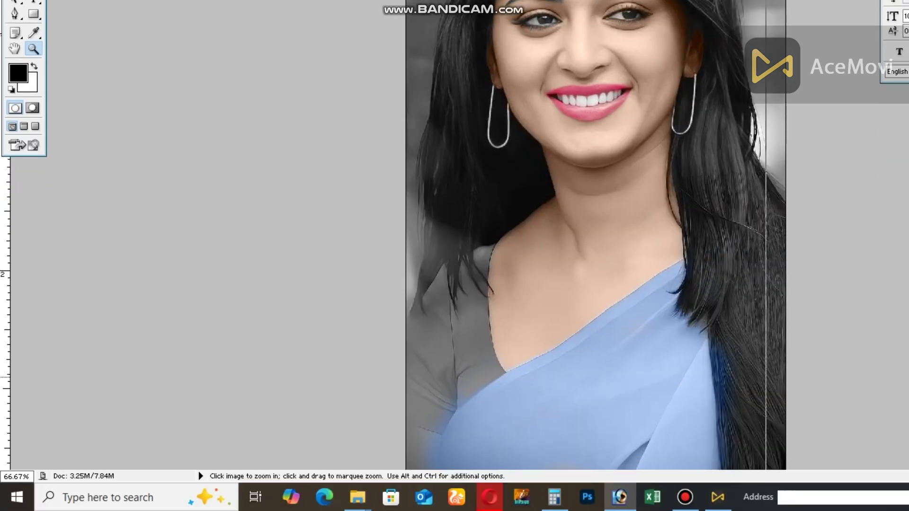
{"action": "left_click", "coordinate": [450, 350]}
{"action": "left_click", "coordinate": [426, 291]}
{"action": "key", "text": "b"}
{"action": "key", "text": "x"}
{"action": "mouse_move", "coordinate": [232, 229]}
{"action": "left_mouse_down"}
{"action": "mouse_move", "coordinate": [199, 381]}
{"action": "mouse_move", "coordinate": [239, 15]}
{"action": "left_mouse_up"}
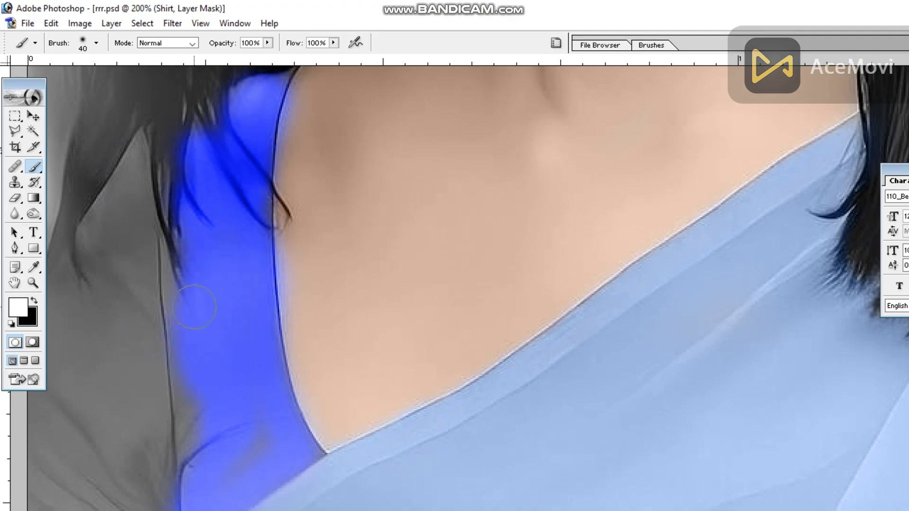
{"action": "mouse_move", "coordinate": [75, 260]}
{"action": "left_mouse_down"}
{"action": "mouse_move", "coordinate": [183, 249]}
{"action": "mouse_move", "coordinate": [130, 408]}
{"action": "mouse_move", "coordinate": [135, 454]}
{"action": "mouse_move", "coordinate": [105, 226]}
{"action": "left_mouse_up"}
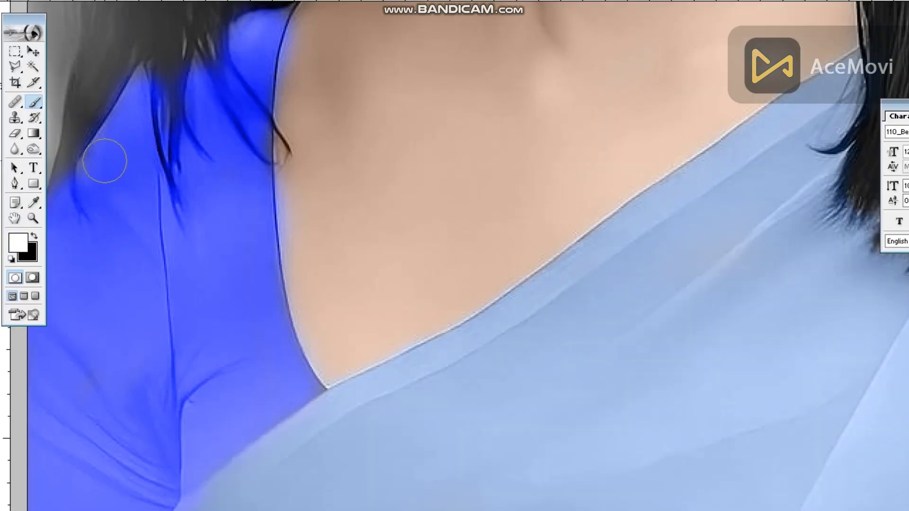
Trim the blue from the skin and hair along the shirt's edges, painting black with a 10-pixel brush
{"action": "key", "text": "x"}
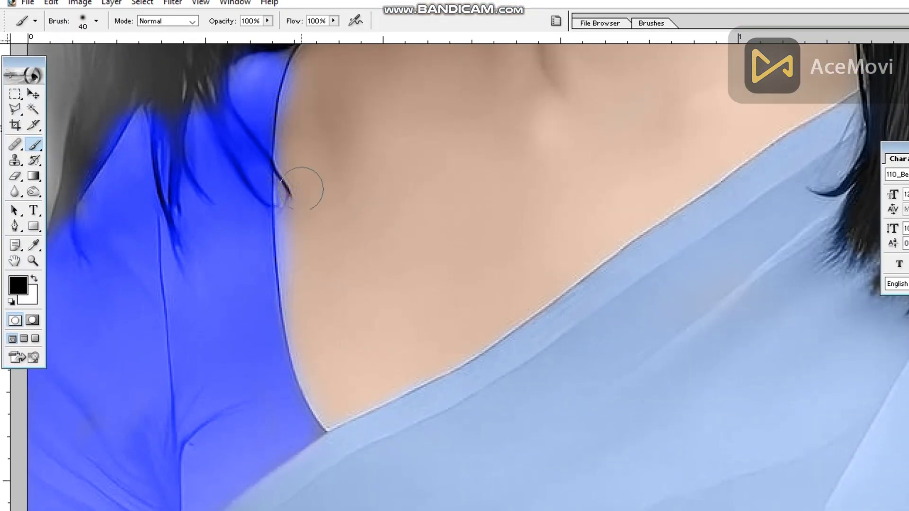
{"action": "key", "text": "bracketleft"}
{"action": "key", "text": "bracketleft"}
{"action": "key", "text": "bracketleft"}
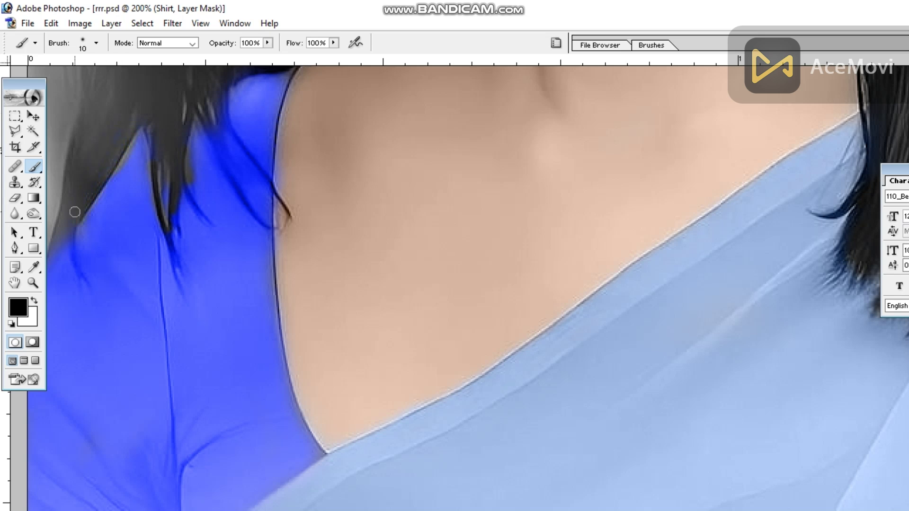
Flatten all the layers into a single Background layer
{"action": "key", "text": "z"}
{"action": "key", "text": "ctrl+minus"}
{"action": "key", "text": "ctrl+minus"}
{"action": "key", "text": "ctrl+minus"}
{"action": "key", "text": "ctrl+minus"}
{"action": "key", "text": "ctrl+plus"}
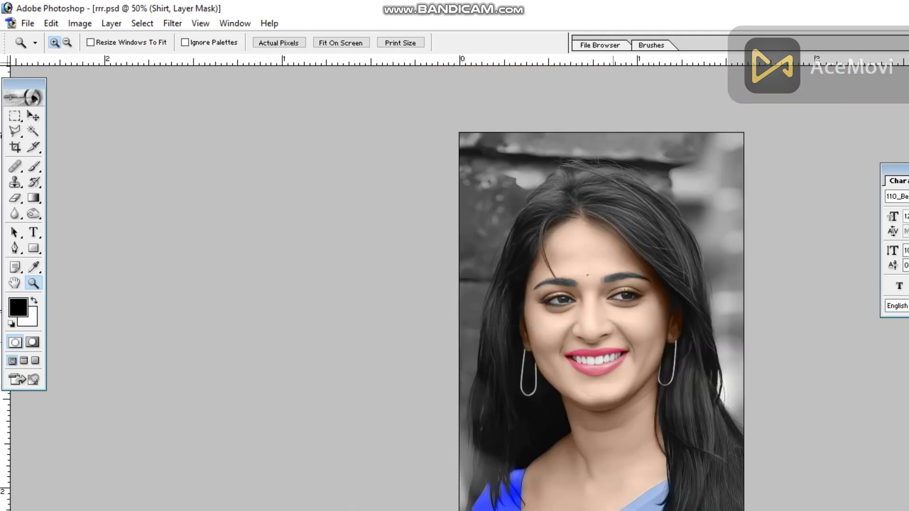
{"action": "key", "text": "ctrl+0"}
{"action": "key", "text": "ctrl+plus"}
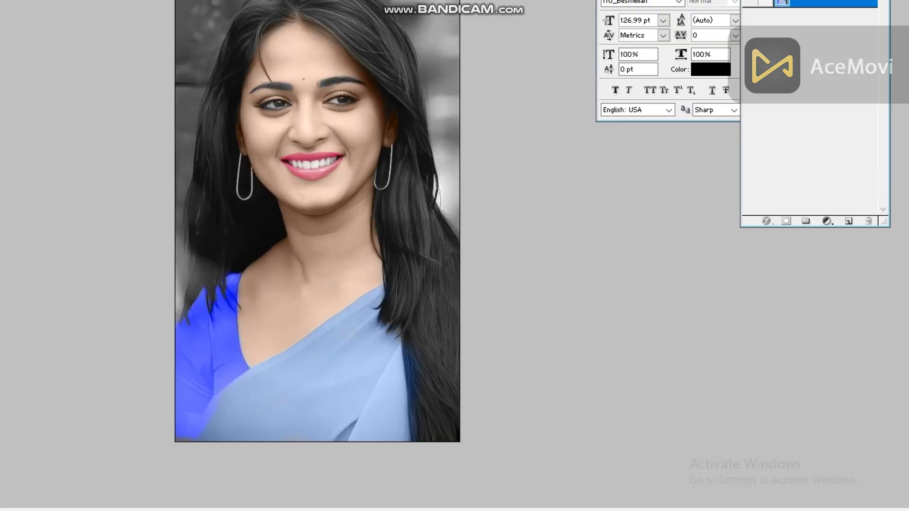
Adjust the Background layer's midtones with Color Balance, setting the color levels to +19, -2 and -6 with Preserve Luminosity on
{"action": "scroll", "coordinate": [316, 192], "scroll_direction": "up", "scroll_amount": 8}
{"action": "scroll", "coordinate": [316, 191], "scroll_direction": "down", "scroll_amount": 6}
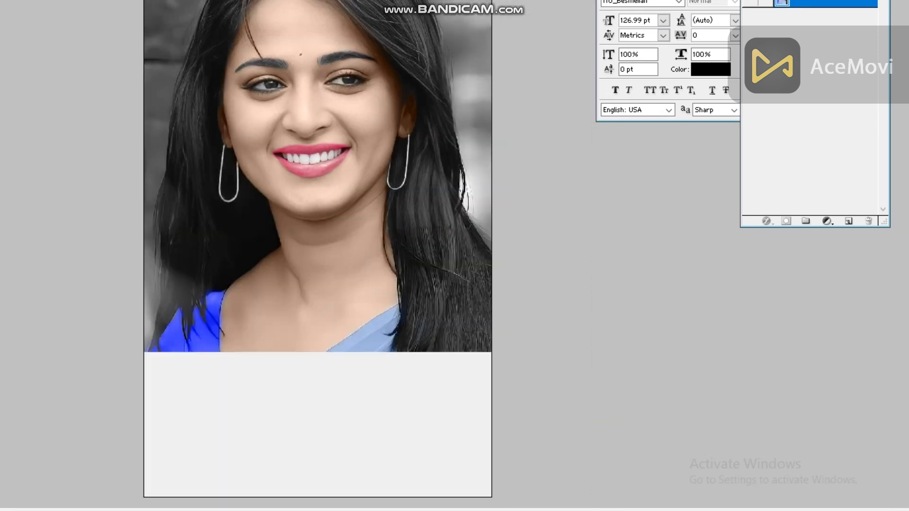
{"action": "scroll", "coordinate": [316, 192], "scroll_direction": "down", "scroll_amount": 4}
{"action": "scroll", "coordinate": [316, 191], "scroll_direction": "up", "scroll_amount": 3}
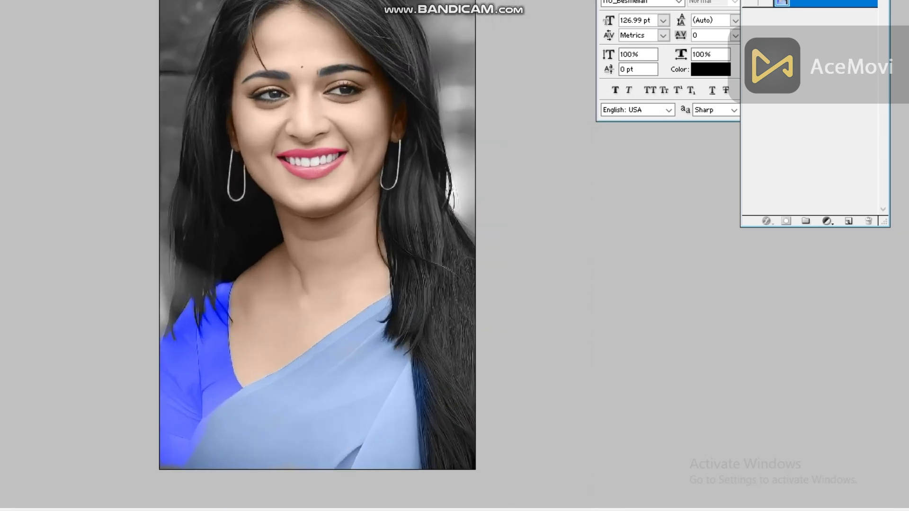
{"action": "key", "text": "ctrl+b"}
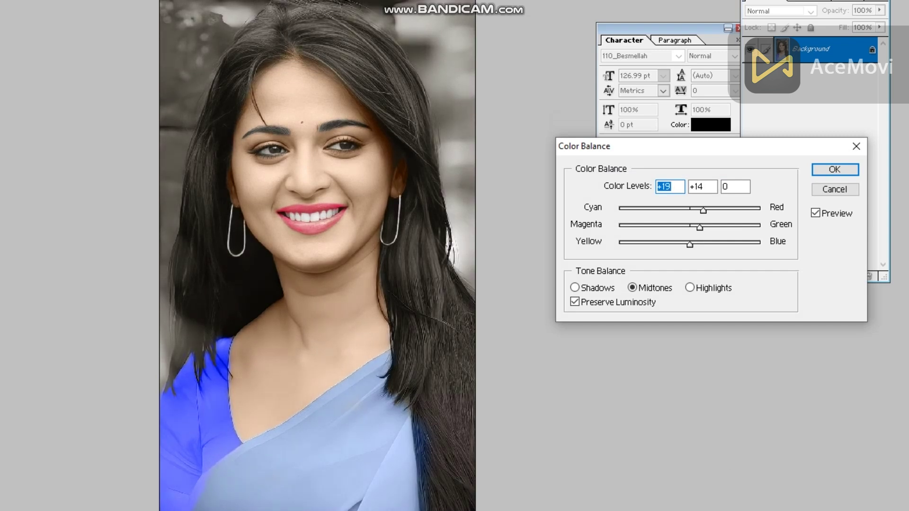
{"action": "key", "text": "Tab"}
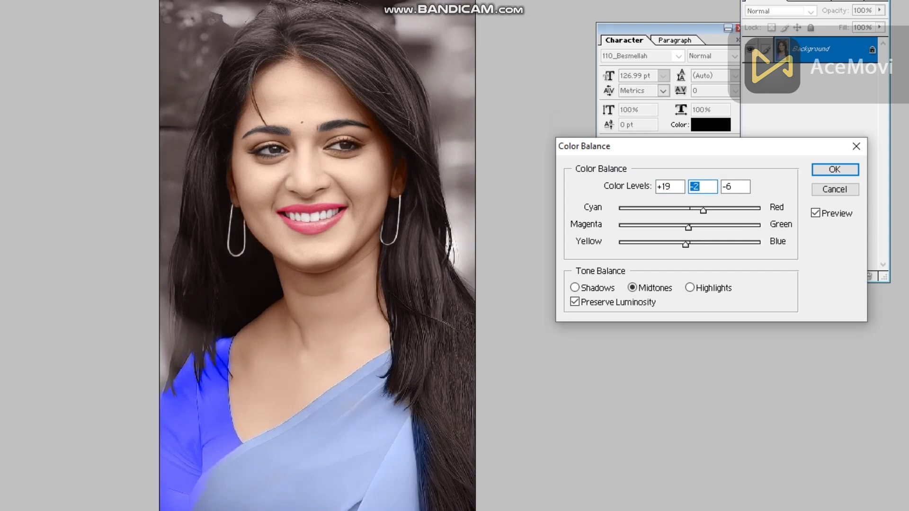
{"action": "key", "text": "Tab"}
{"action": "key", "text": "Return"}
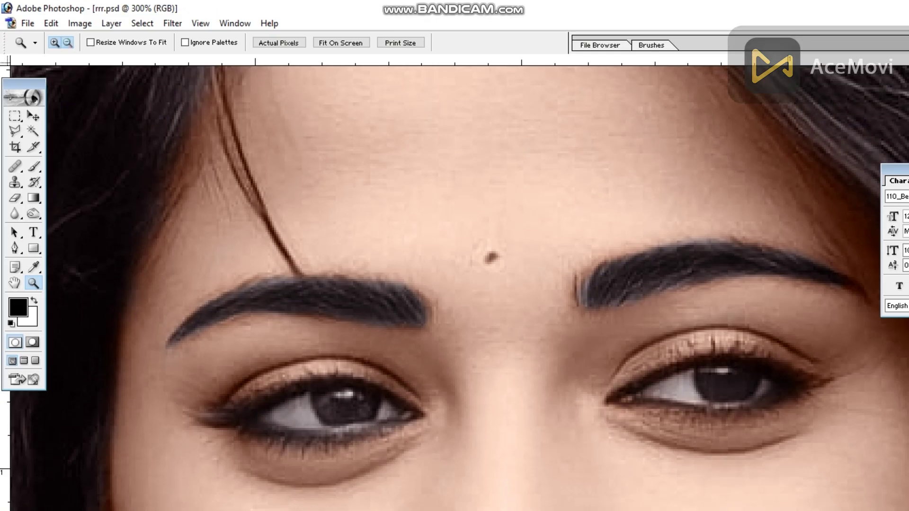
Examine the color-balanced portrait from the close-up of the eyes and eyebrows out to the whole picture
{"action": "left_click", "coordinate": [67, 43]}
{"action": "left_click", "coordinate": [616, 284]}
{"action": "left_click", "coordinate": [646, 417]}
{"action": "left_click", "coordinate": [646, 426]}
{"action": "left_click", "coordinate": [646, 427]}
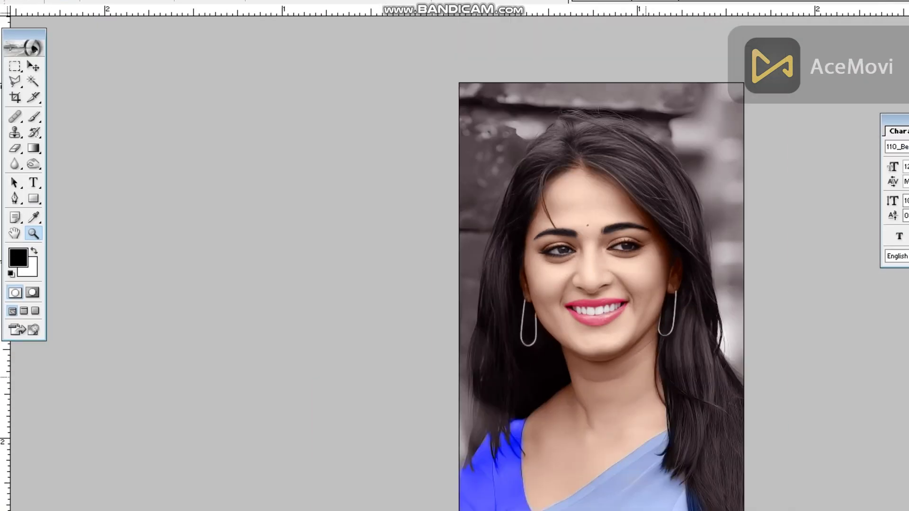
{"action": "left_click", "coordinate": [646, 377]}
{"action": "left_click", "coordinate": [653, 355]}
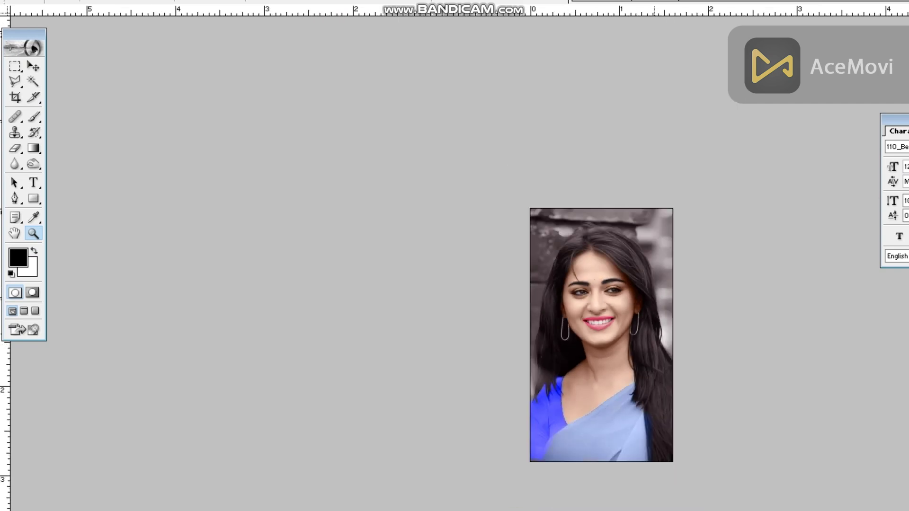
{"action": "scroll", "coordinate": [655, 341], "scroll_direction": "up", "scroll_amount": 9}
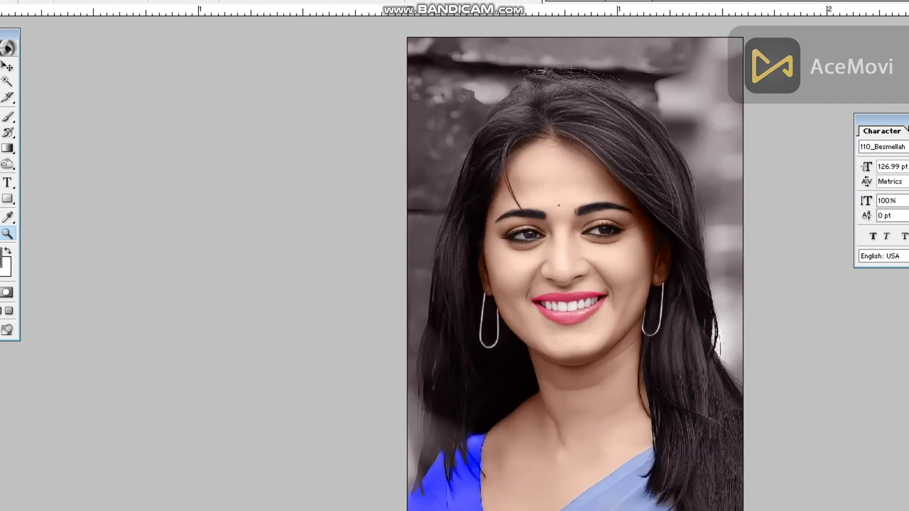
Open Color Balance again for the midtones of the flattened Background layer
{"action": "key", "text": "ctrl+b"}
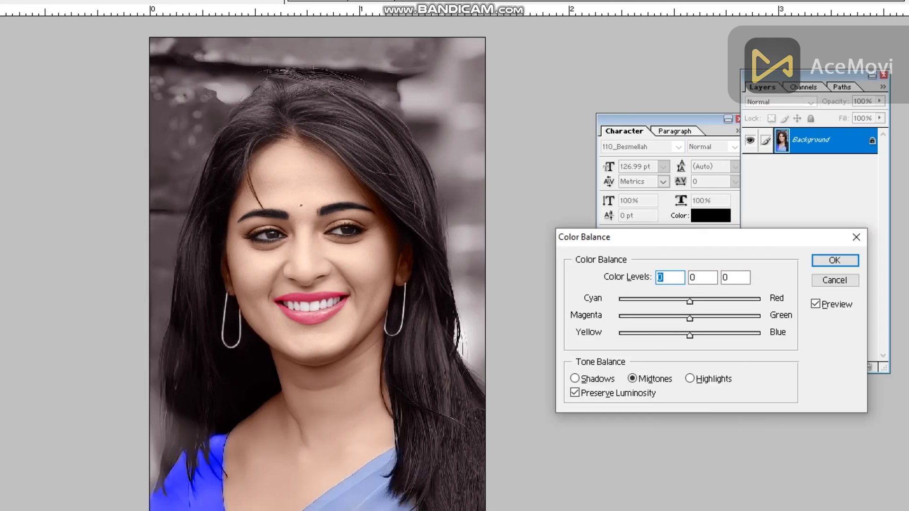